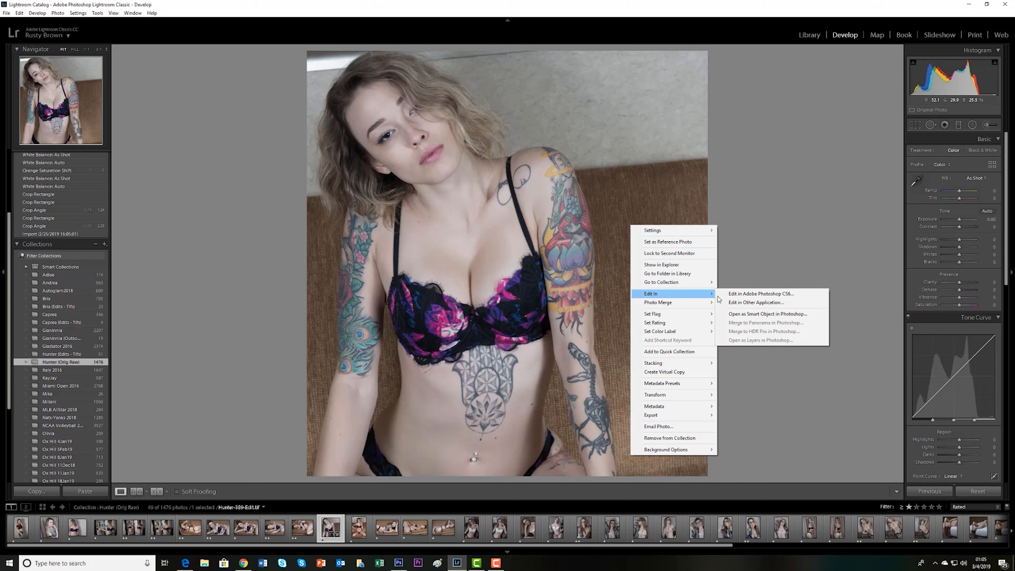
Open a copy of the photo with Lightroom adjustments in Adobe Photoshop CS6 and maximize the Photoshop window
click(750, 295)
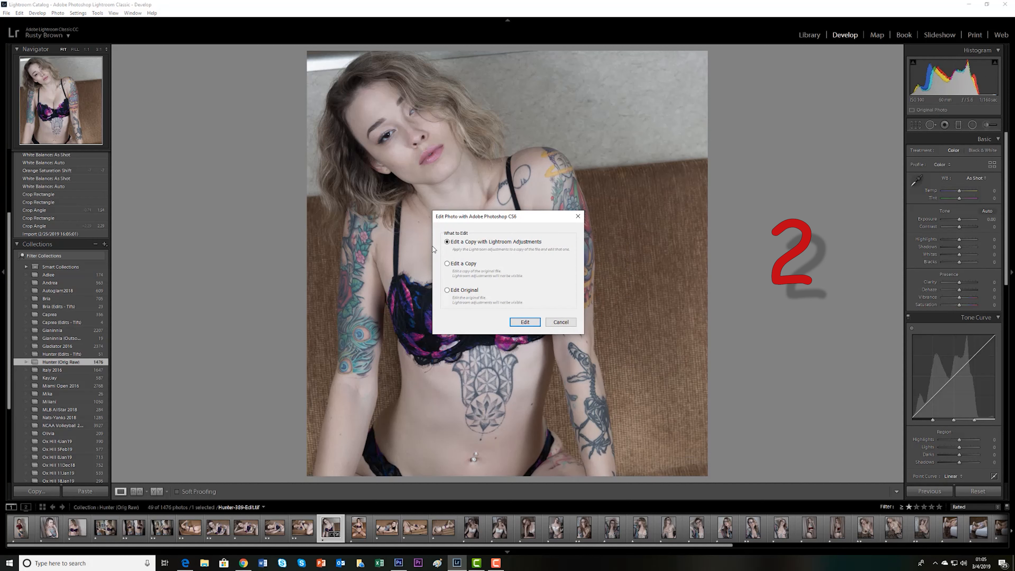
click(526, 323)
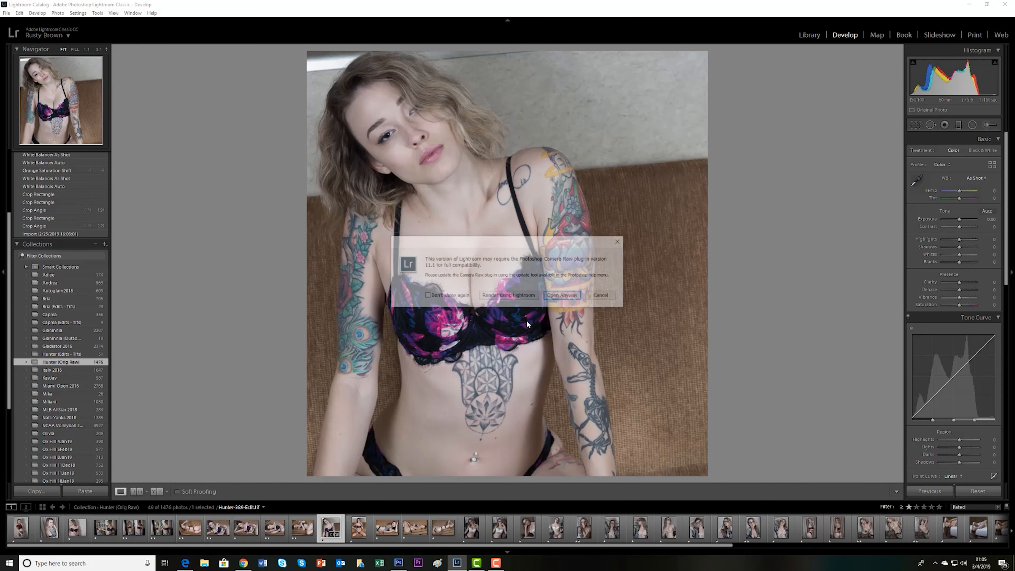
key(Return)
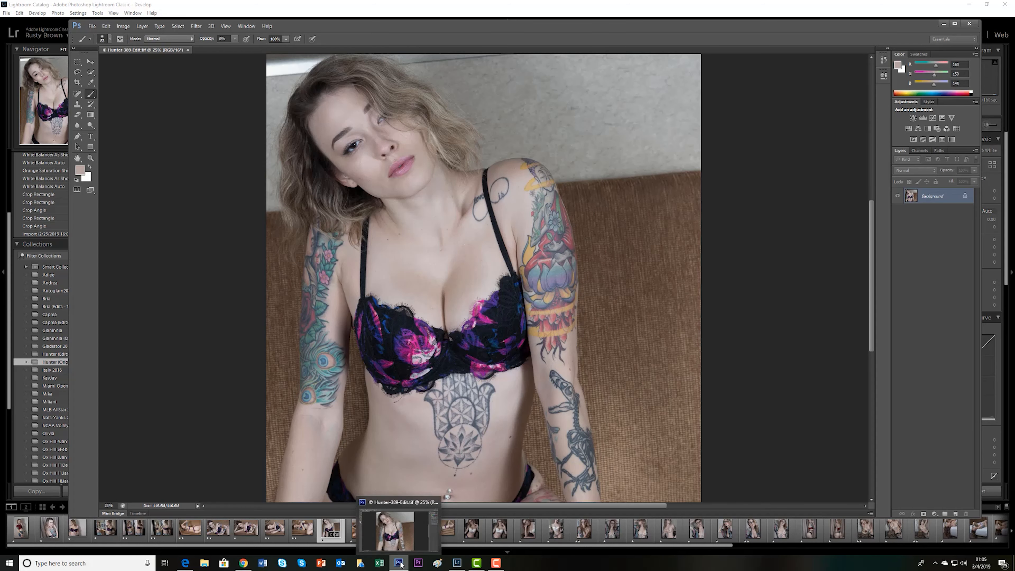
click(955, 24)
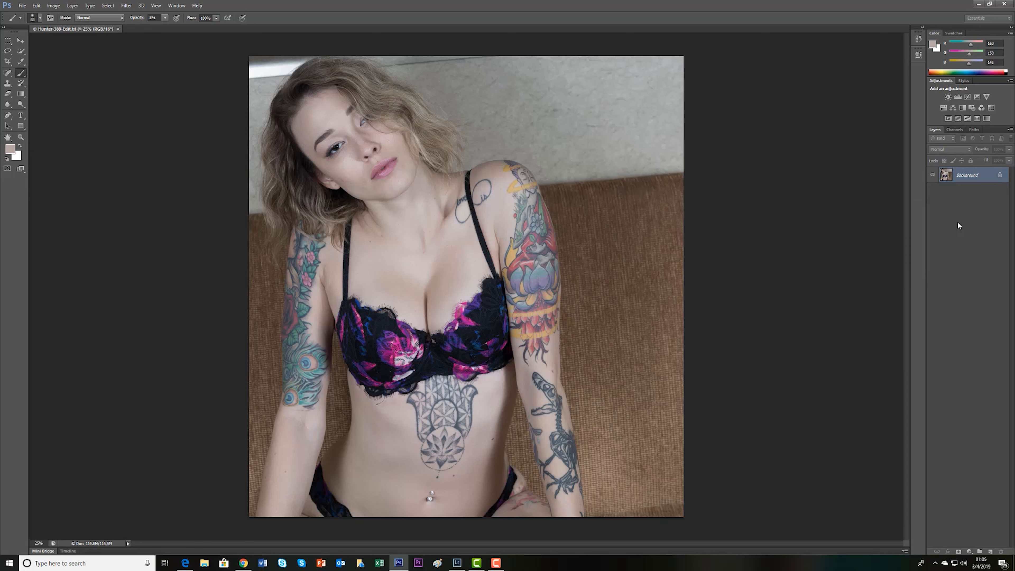
Duplicate the Background layer, name the copy Spot Removal and make it the active layer
key(ctrl+j)
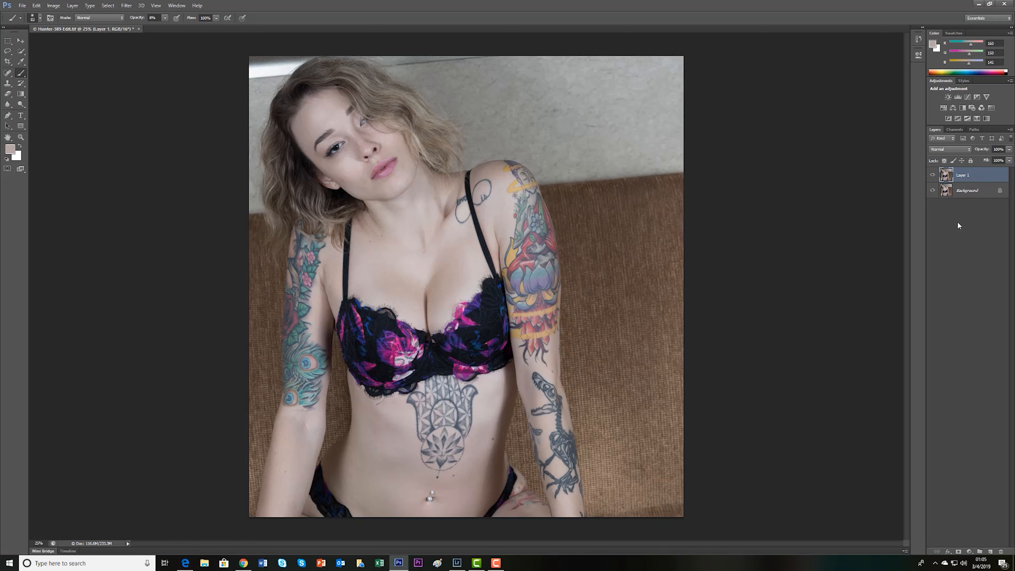
double_click(964, 176)
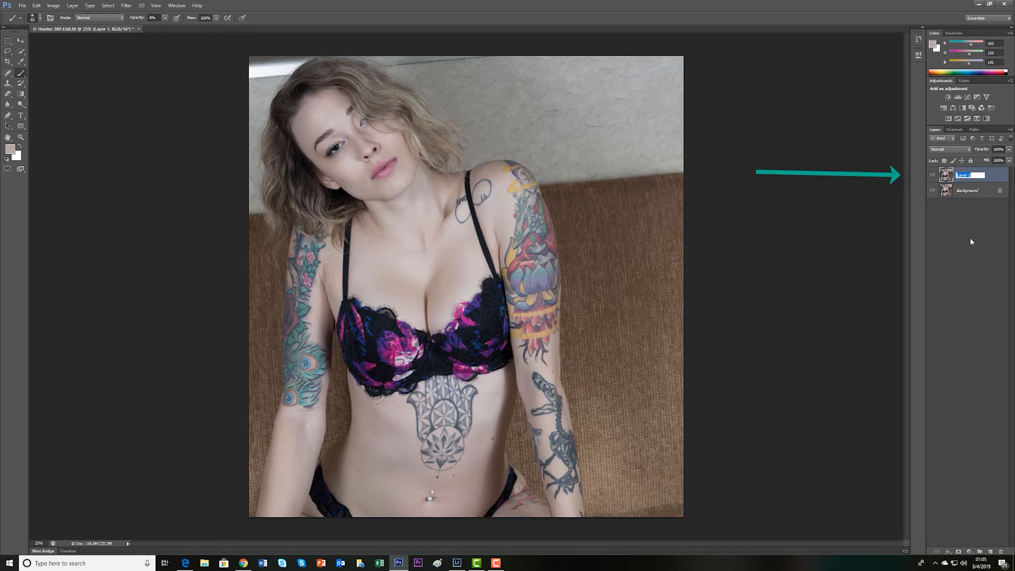
text(Spot Remov)
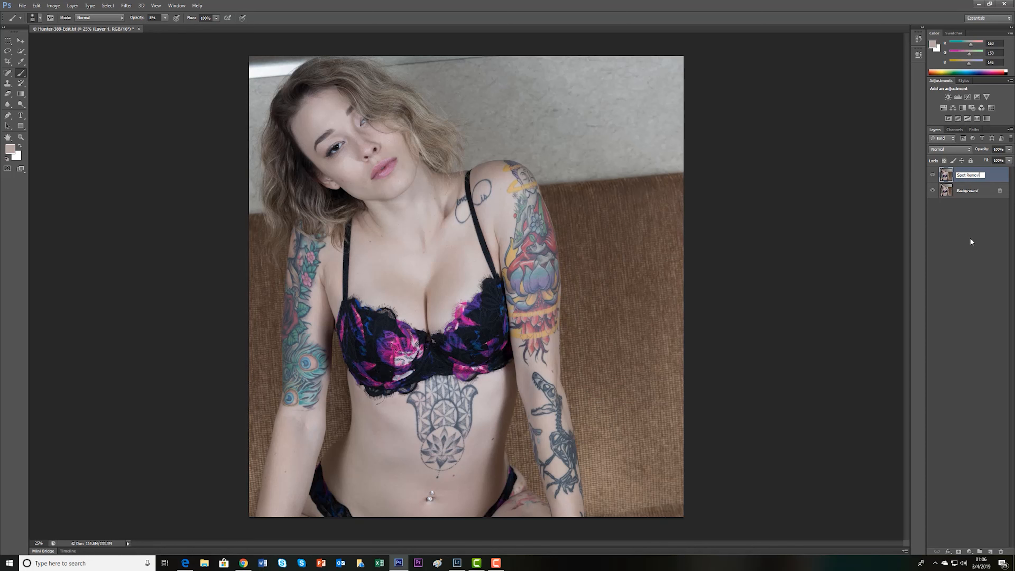
text(al)
click(970, 237)
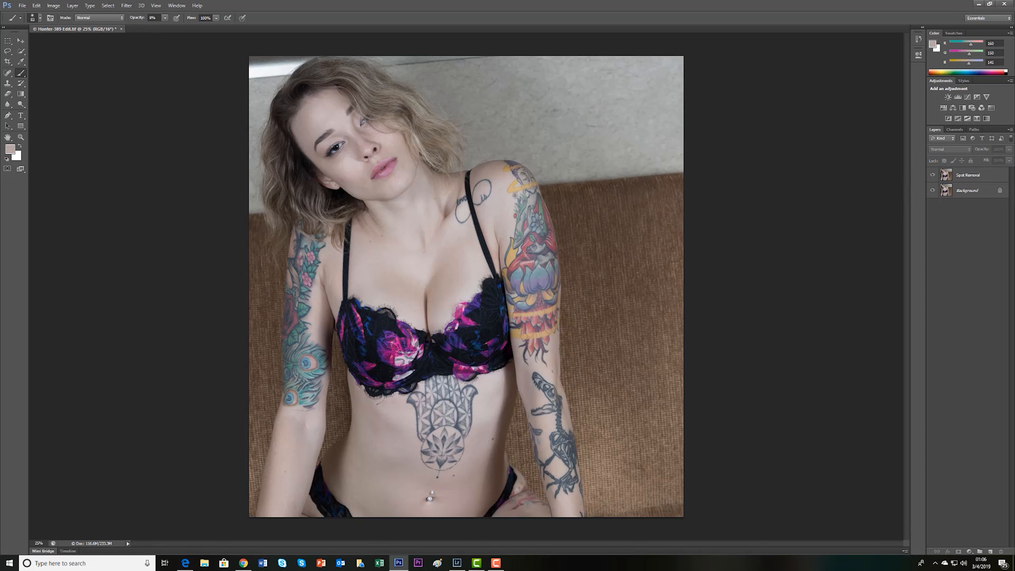
click(987, 177)
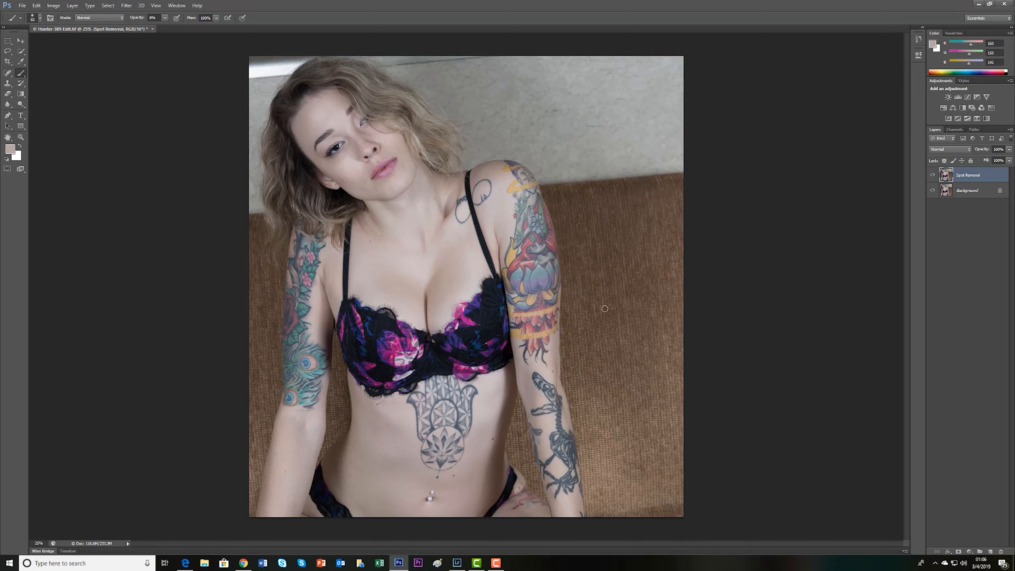
Choose the Spot Healing Brush tool and adjust its brush size to suit the small facial blemishes
key(ctrl+plus)
key(ctrl+plus)
key(ctrl+plus)
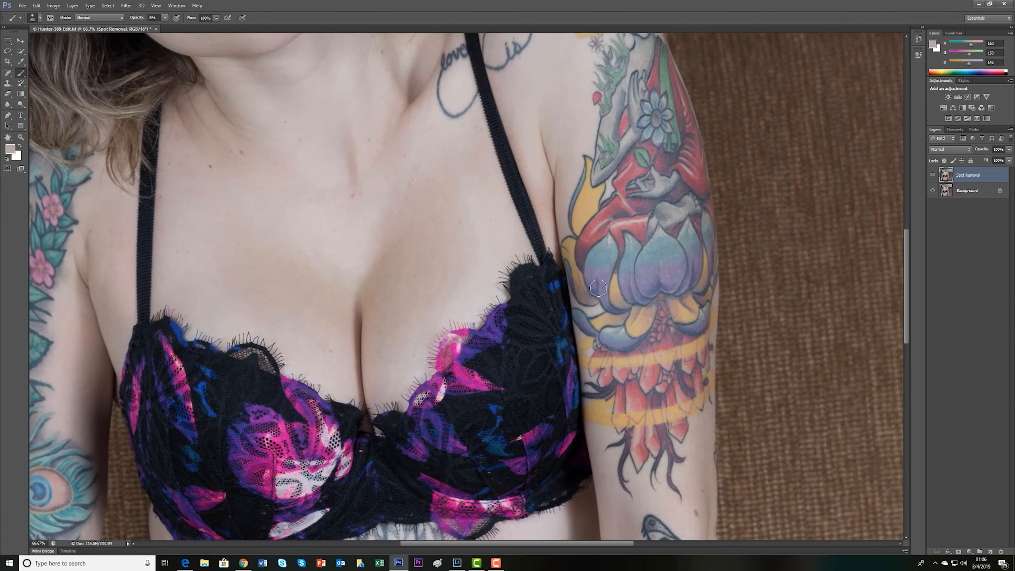
scroll(419, 199, up, 10)
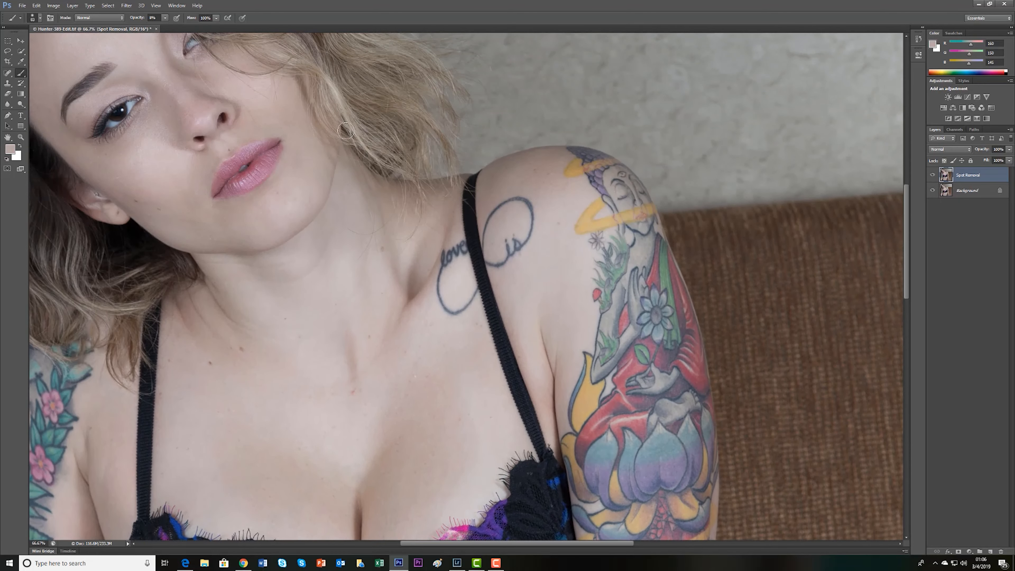
scroll(346, 131, up, 3)
drag(513, 545, 437, 545)
scroll(493, 449, up, 3)
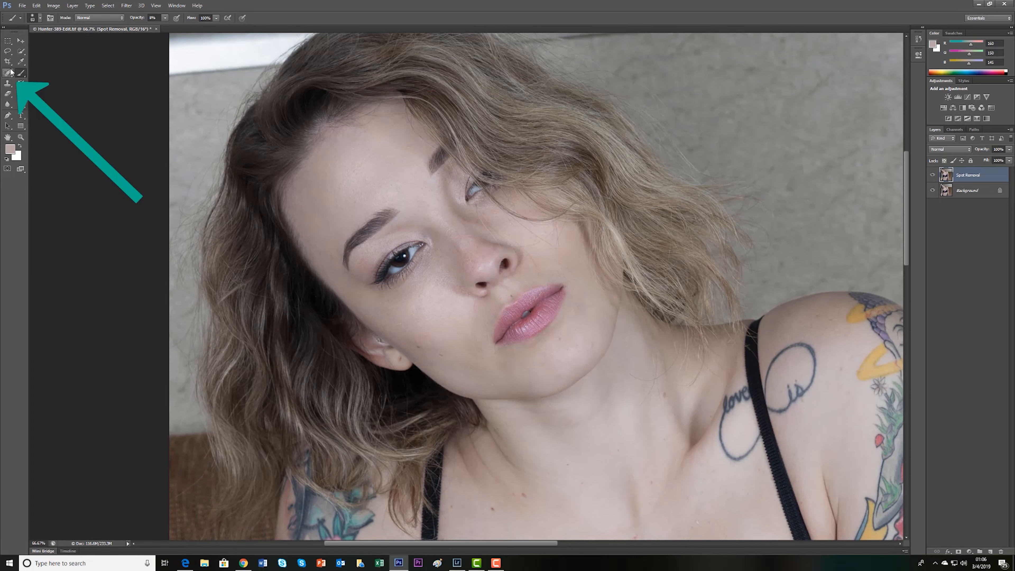
click(11, 78)
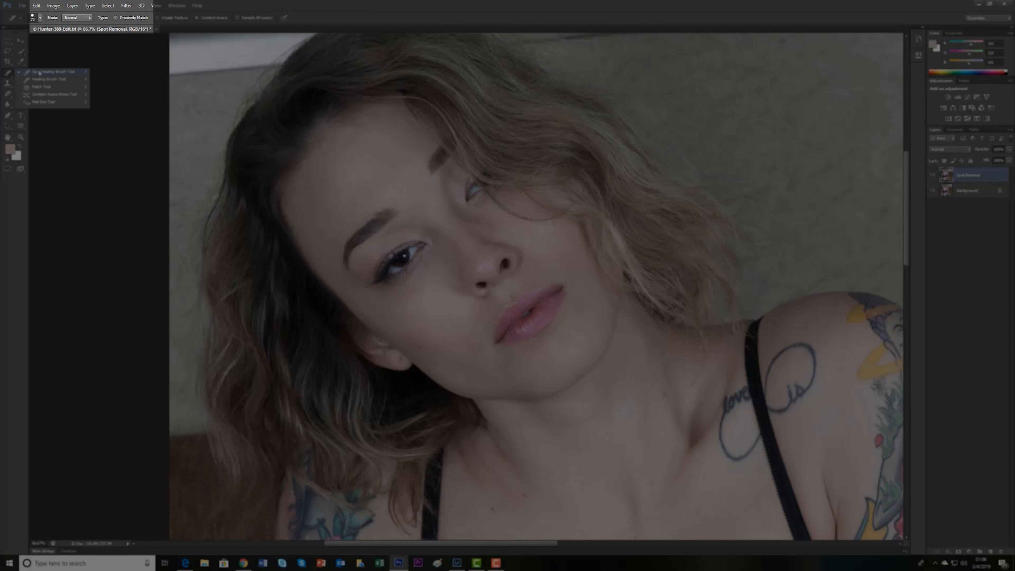
click(39, 73)
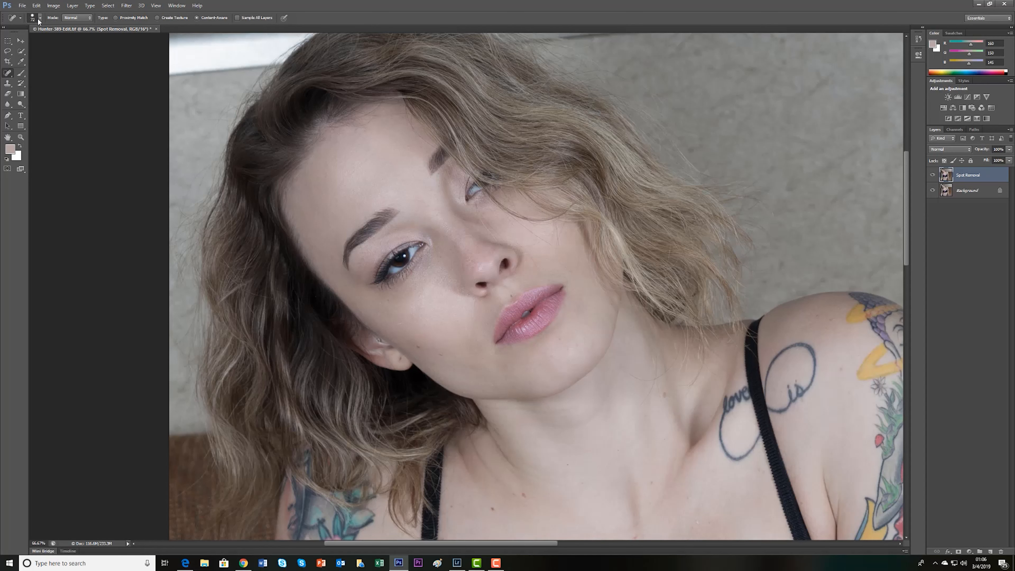
click(40, 18)
drag(33, 41, 32, 42)
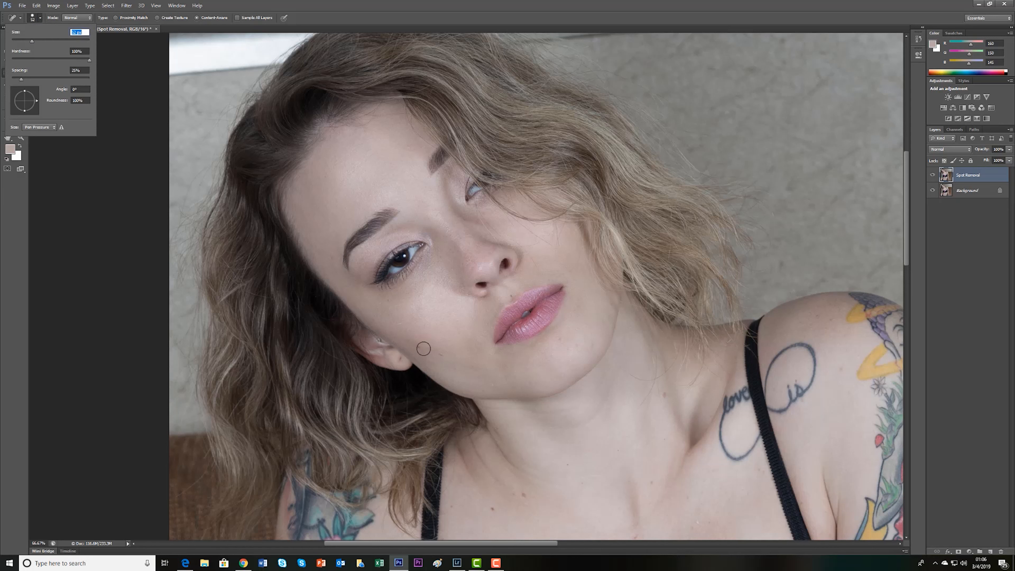
Heal the small spots on the cheek, beside the mouth, and on the neck and upper chest
click(418, 347)
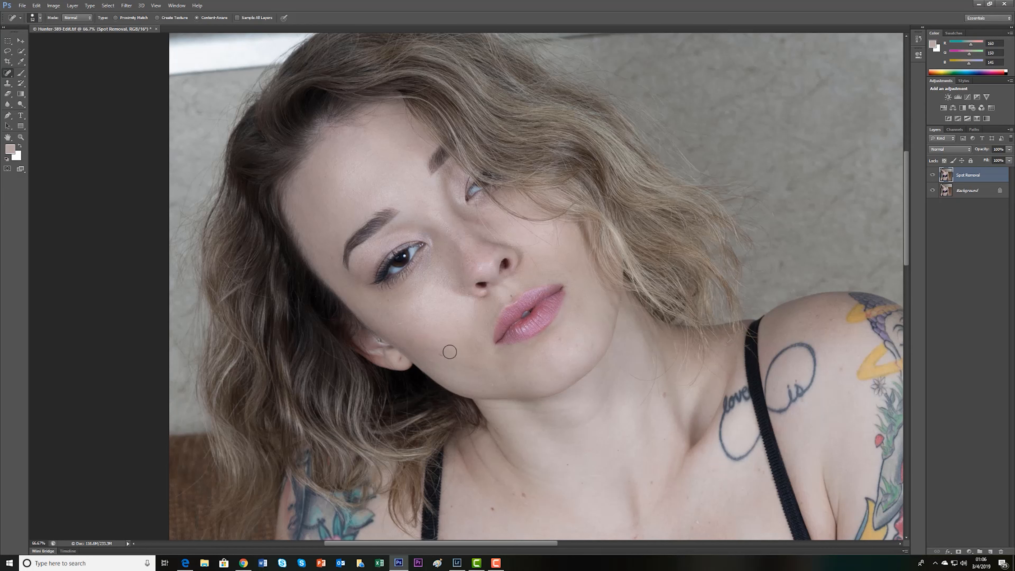
click(440, 355)
click(562, 342)
click(653, 483)
click(566, 464)
click(617, 451)
click(524, 495)
click(491, 509)
Heal the remaining spots at the center of the chest, on the side of the abdomen and near the navel
scroll(673, 432, down, 3)
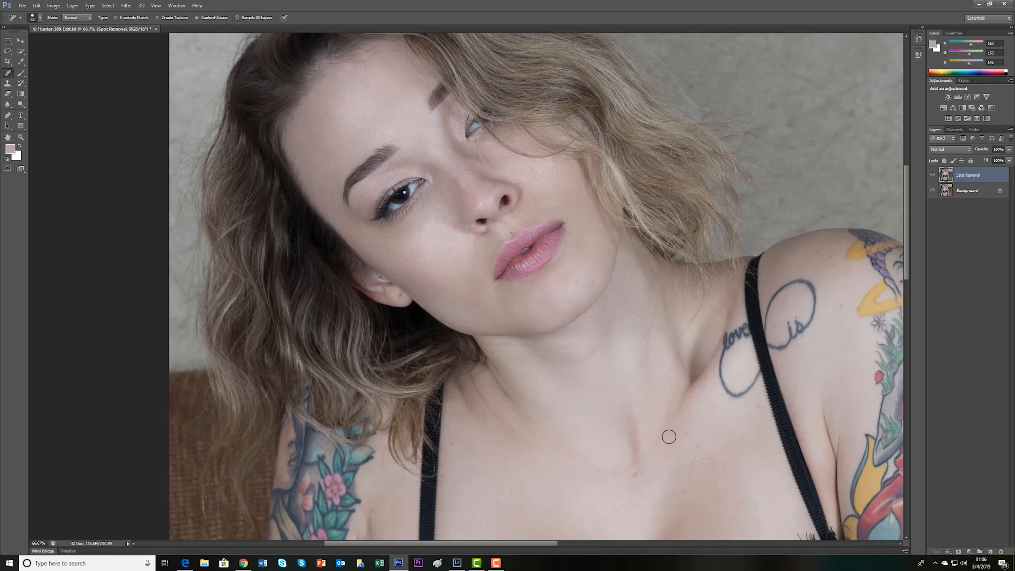
scroll(669, 437, down, 5)
click(635, 372)
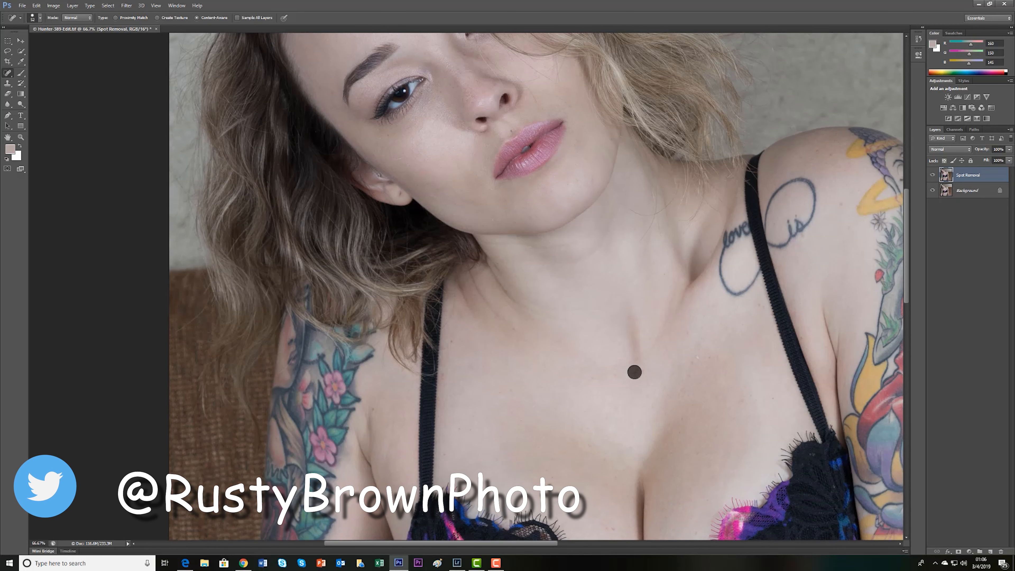
drag(906, 274, 875, 386)
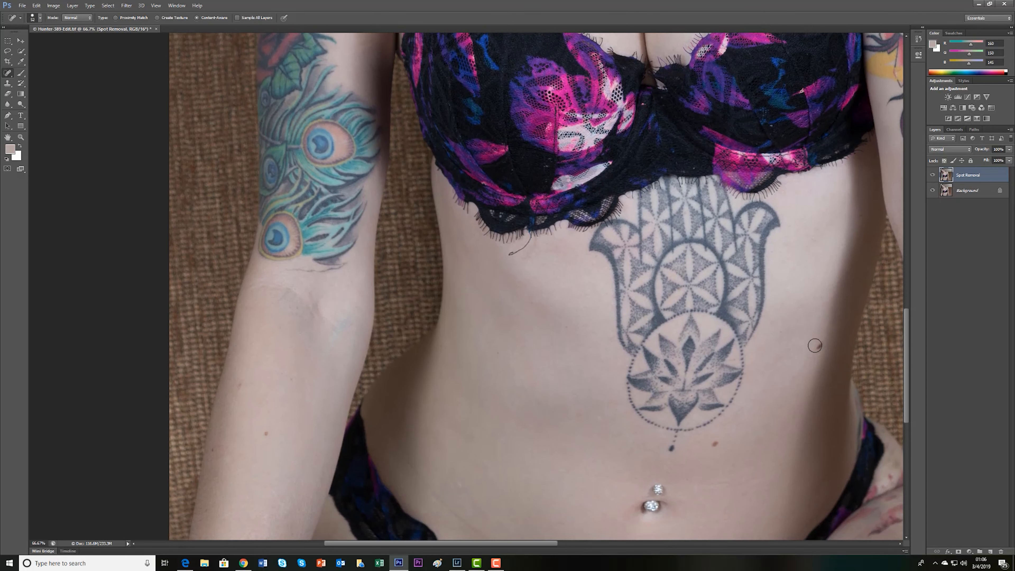
click(817, 346)
click(715, 447)
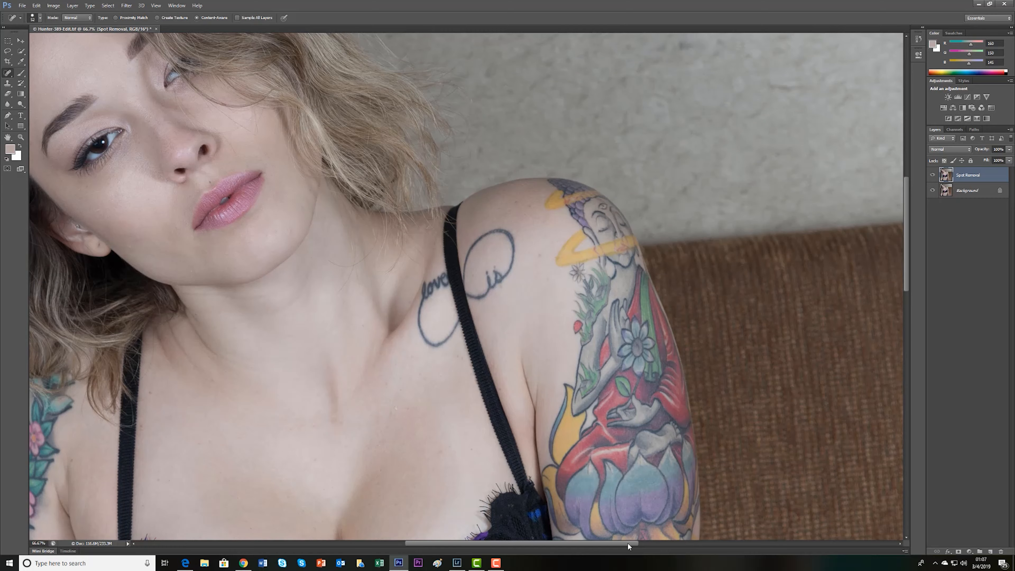
Reduce the Spot Healing Brush size for finer blemishes on the face
scroll(527, 414, left, 5)
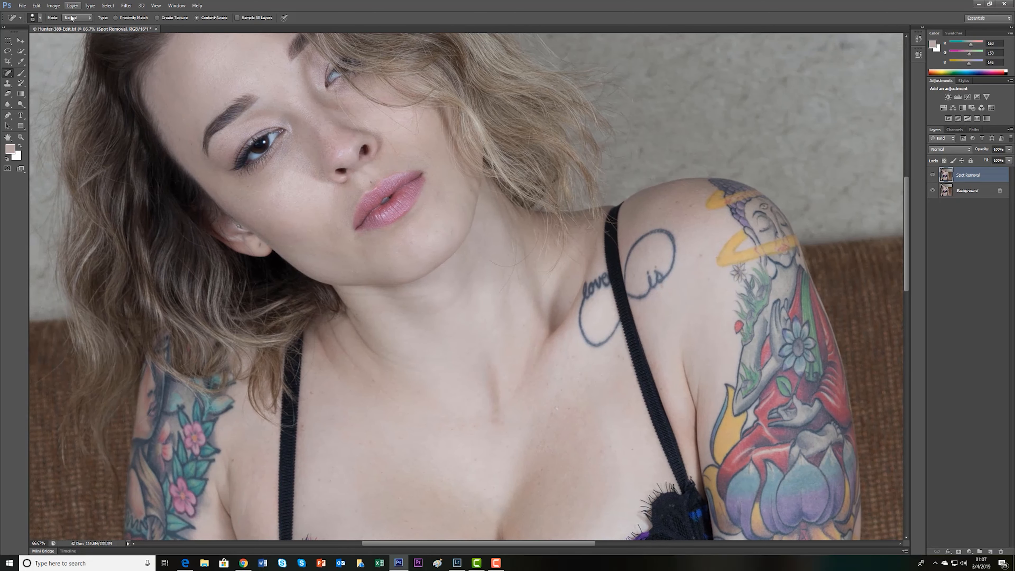
click(41, 18)
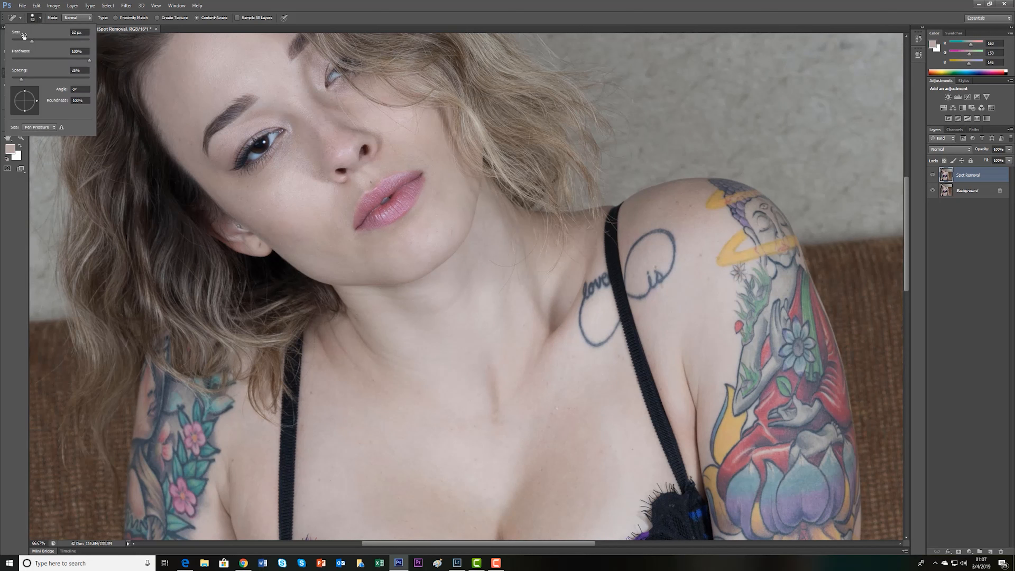
click(25, 41)
key(Return)
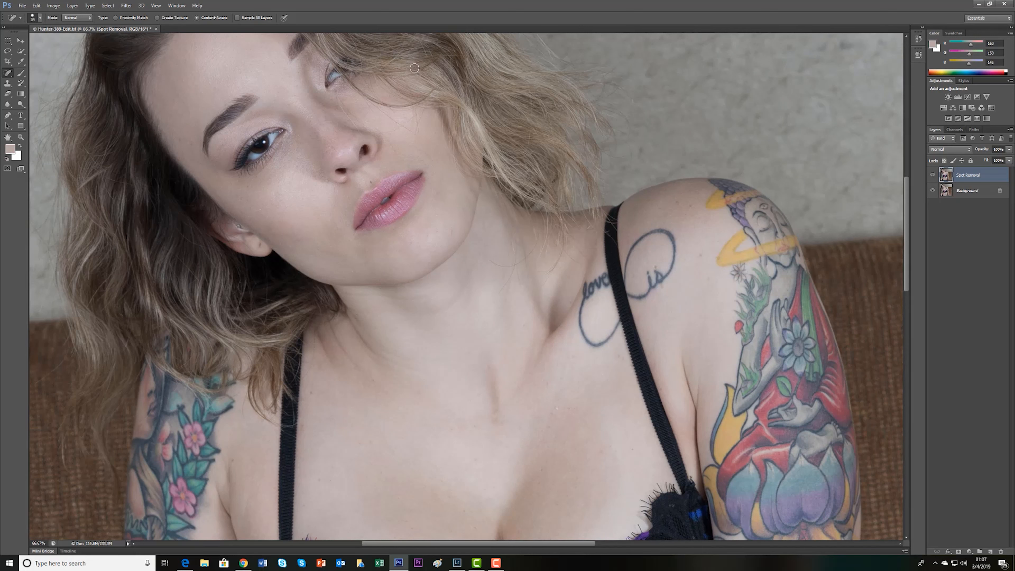
key(ctrl+plus)
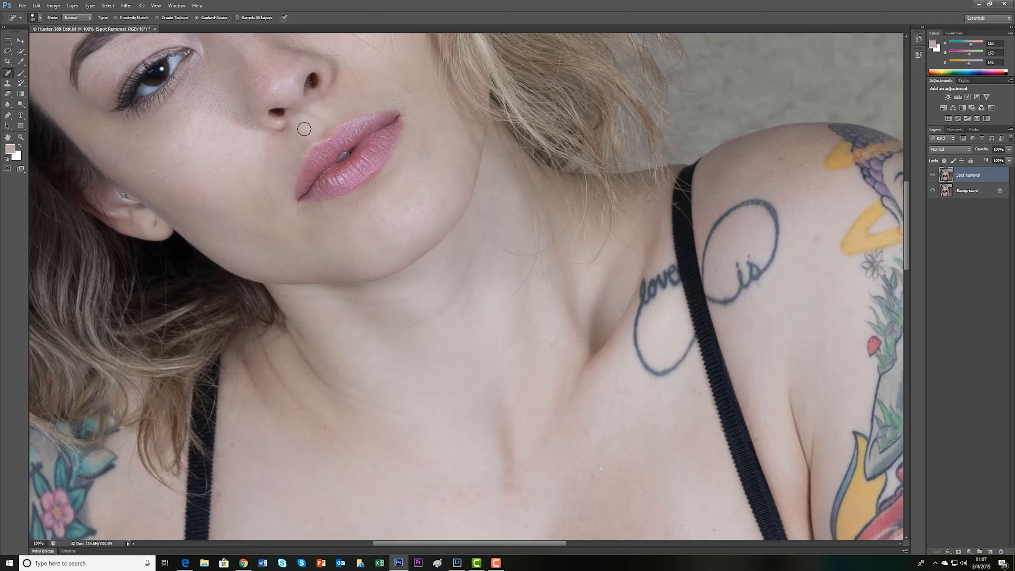
Duplicate the Spot Removal layer and name the copy Skin Tone
key(ctrl+minus)
key(ctrl+minus)
key(ctrl+minus)
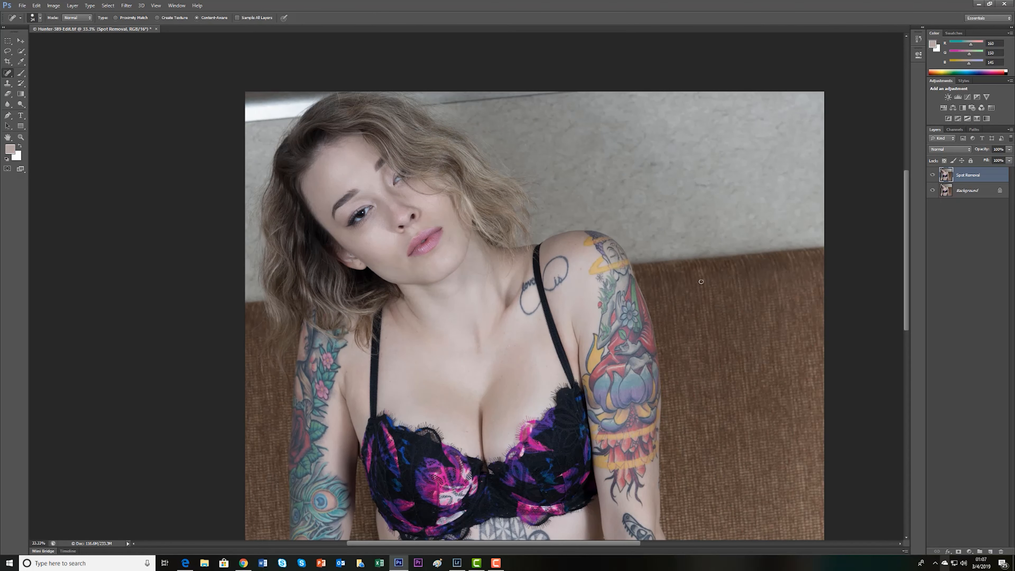
scroll(795, 471, down, 5)
scroll(784, 367, up, 1)
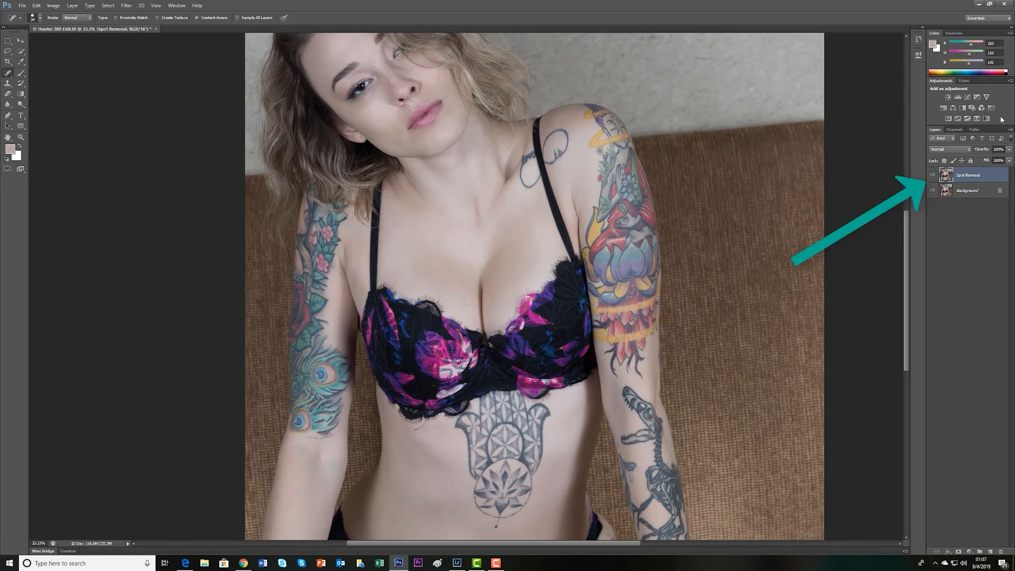
scroll(944, 240, up, 2)
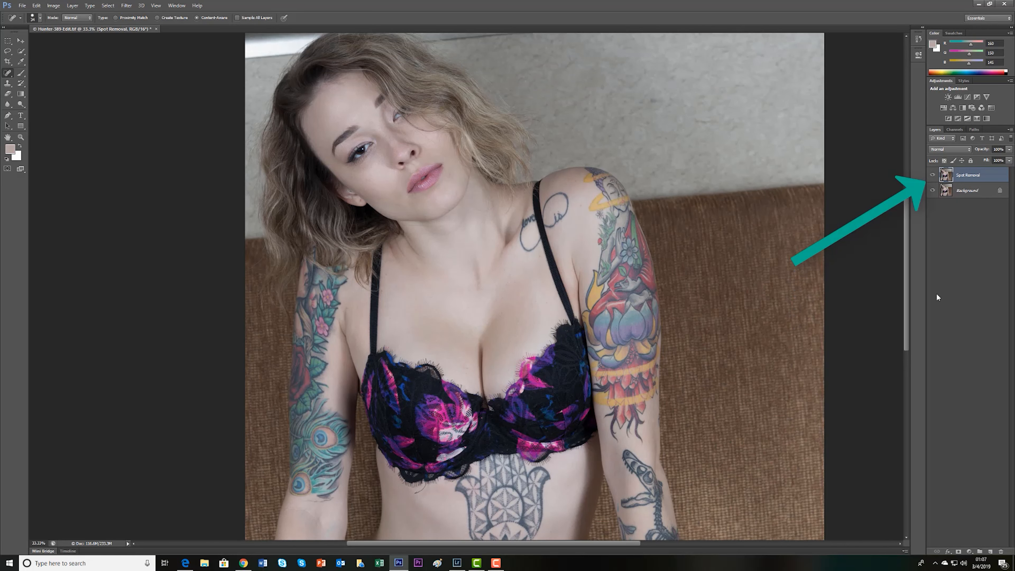
key(ctrl+j)
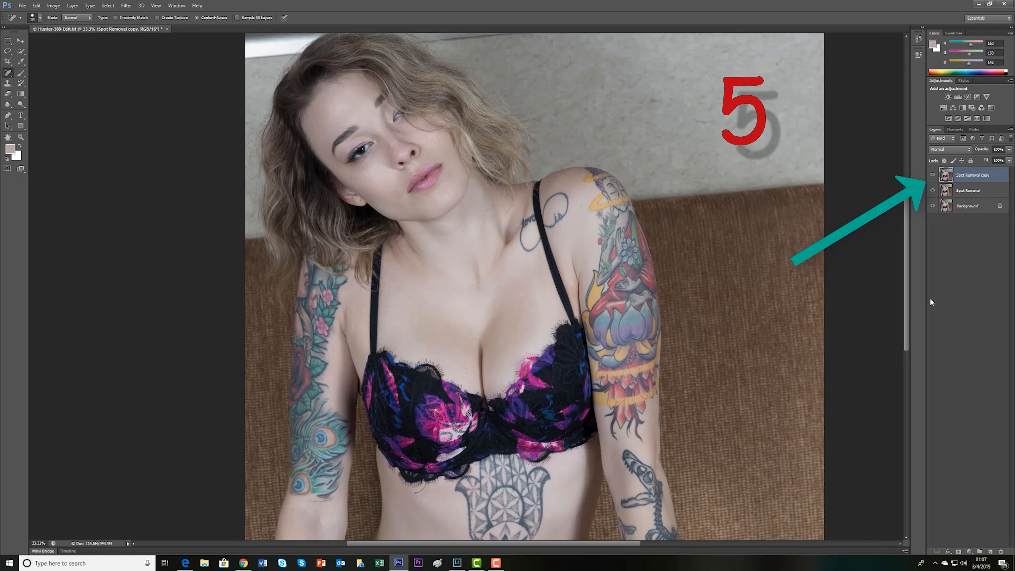
double_click(975, 174)
text(Skin Tone)
key(Return)
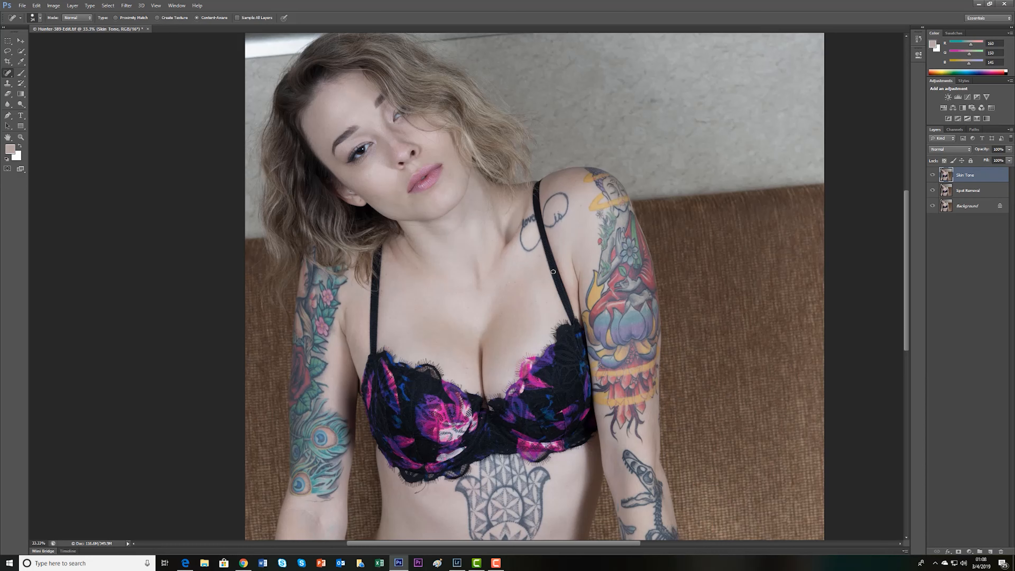
Sample the skin color on the chin just below the lips with the Eyedropper as the foreground color
key(ctrl+plus)
key(ctrl+plus)
key(ctrl+plus)
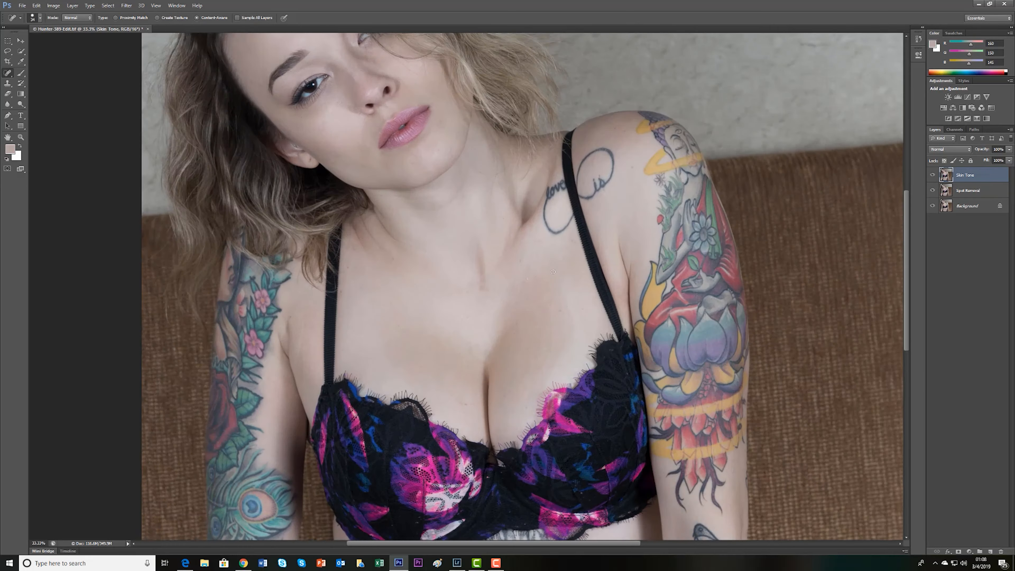
scroll(578, 258, up, 10)
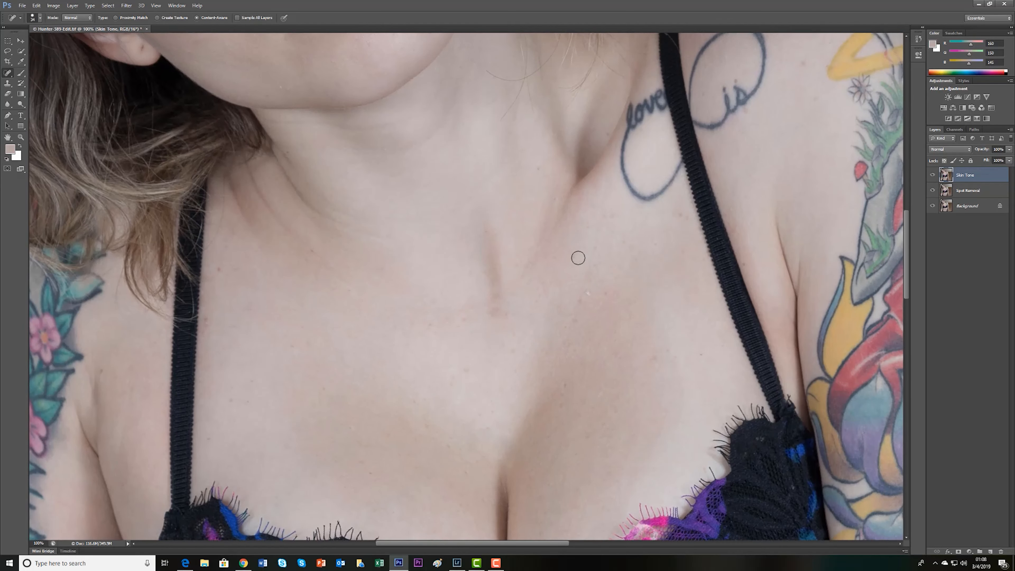
scroll(578, 258, up, 3)
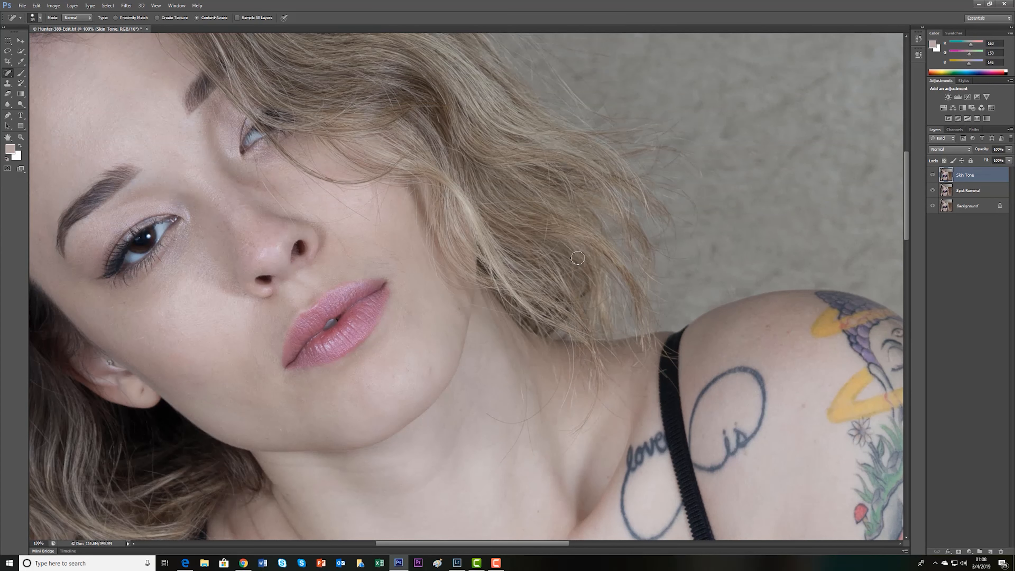
drag(486, 543, 442, 538)
scroll(289, 284, up, 1)
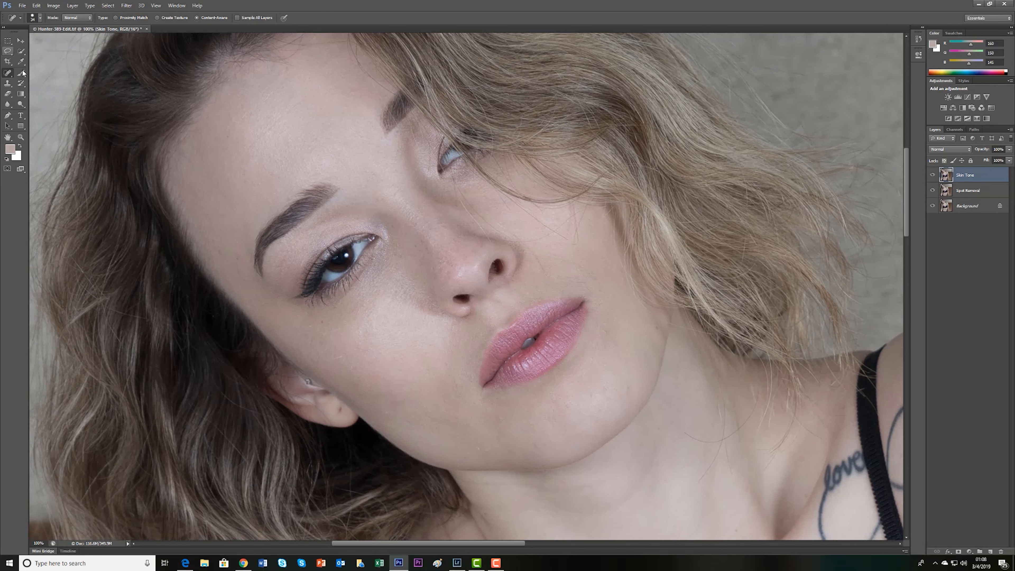
click(19, 62)
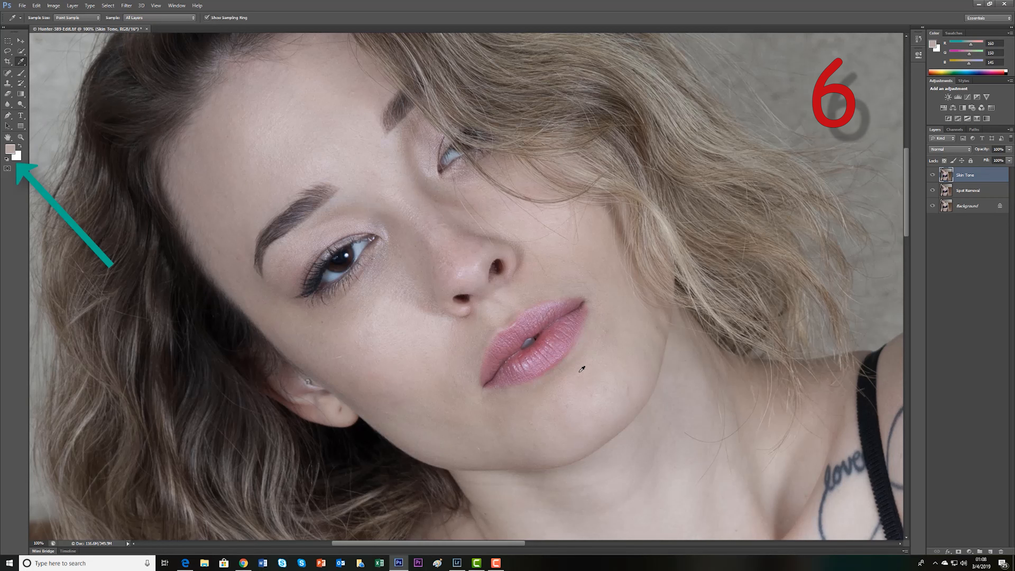
click(596, 373)
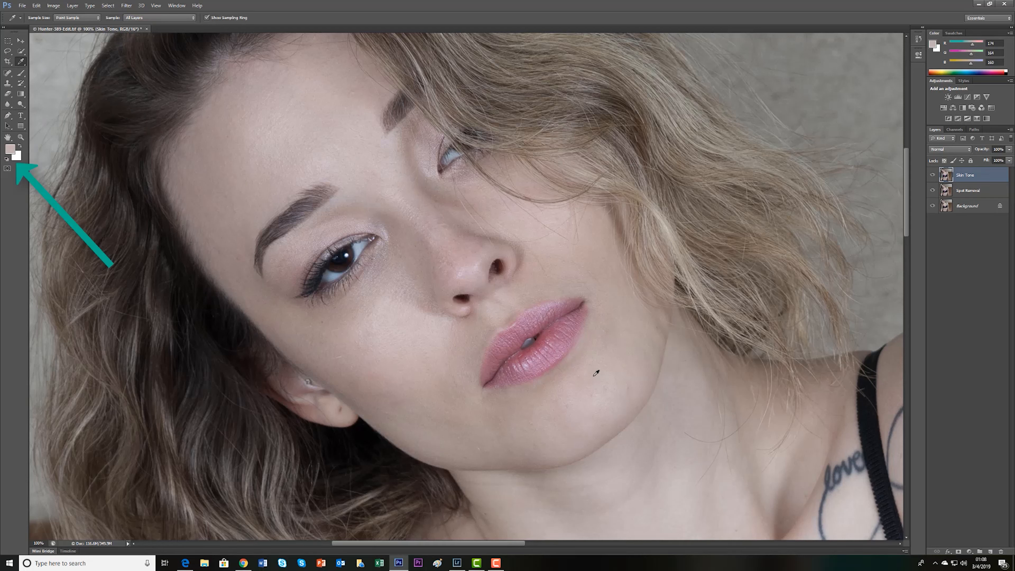
Sample skin colors on the jaw near the ear, below the eye, on the forehead and on the cheek beside the hair
click(370, 389)
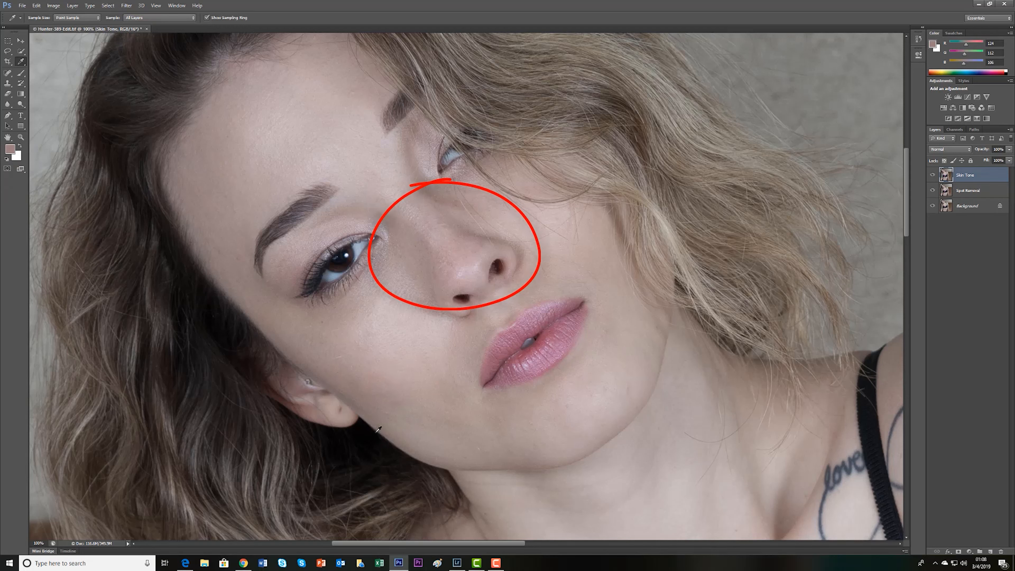
click(353, 312)
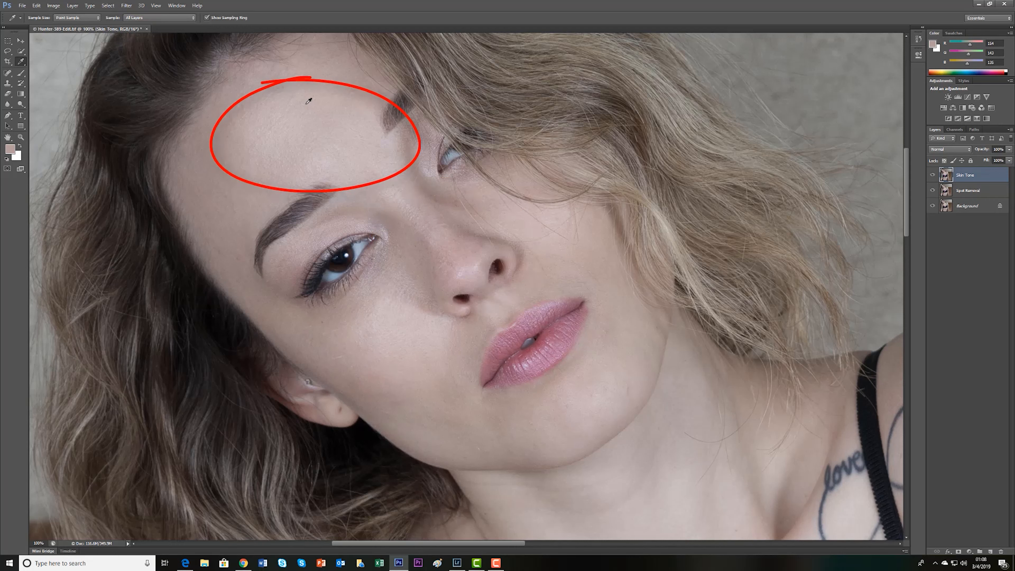
click(328, 110)
click(610, 237)
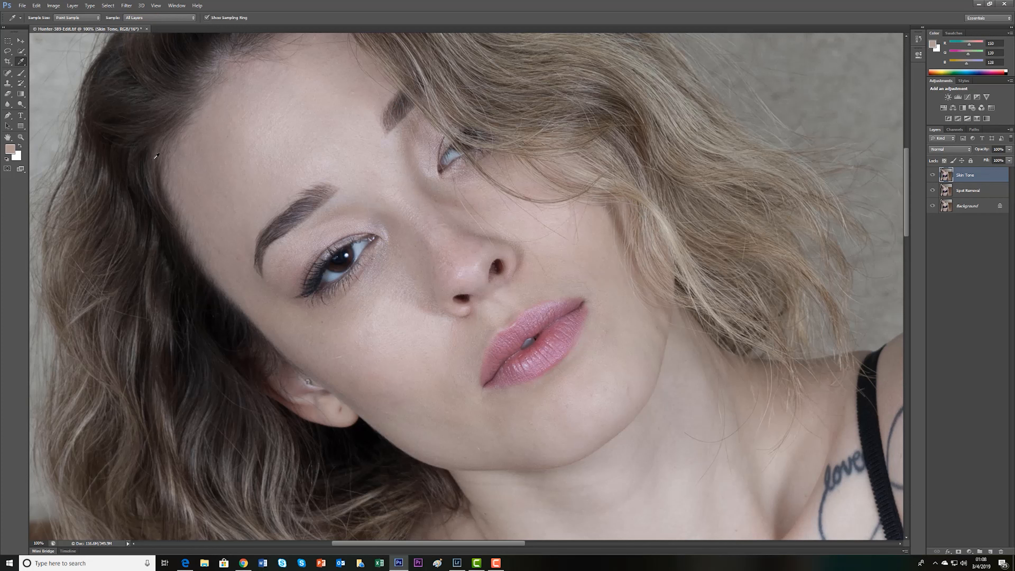
Activate the Brush tool with an opacity of 8% for painting the sampled skin tone
click(21, 73)
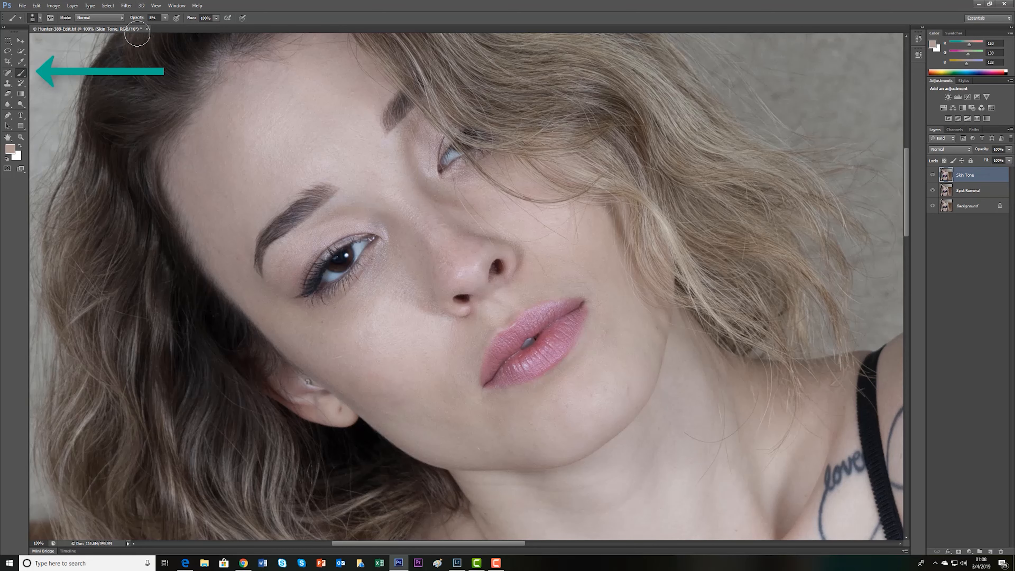
click(166, 16)
click(167, 16)
click(166, 18)
click(167, 18)
click(167, 18)
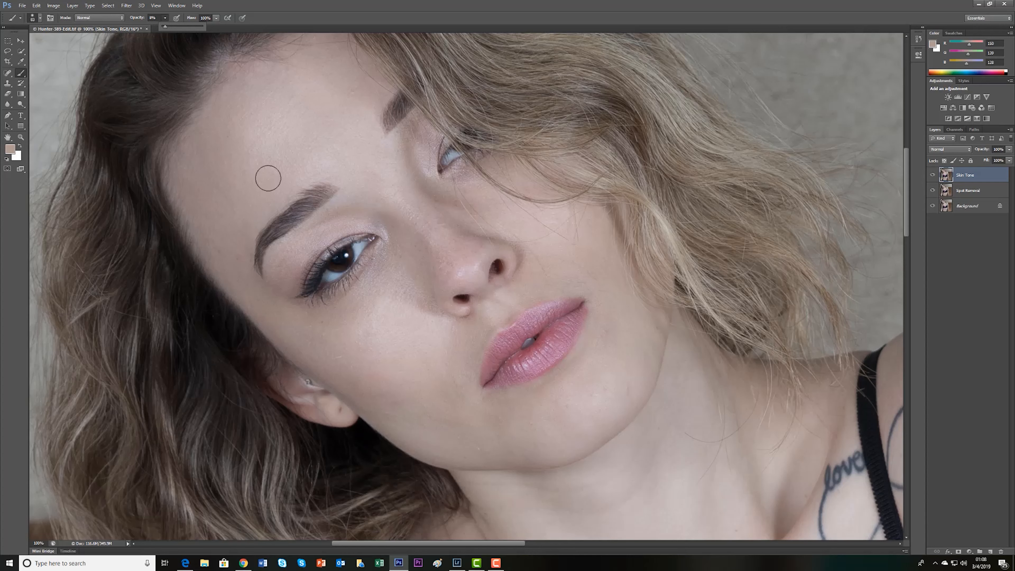
Adjust the brush tip size for painting the face, using a soft brush with 0% hardness
scroll(272, 163, up, 1)
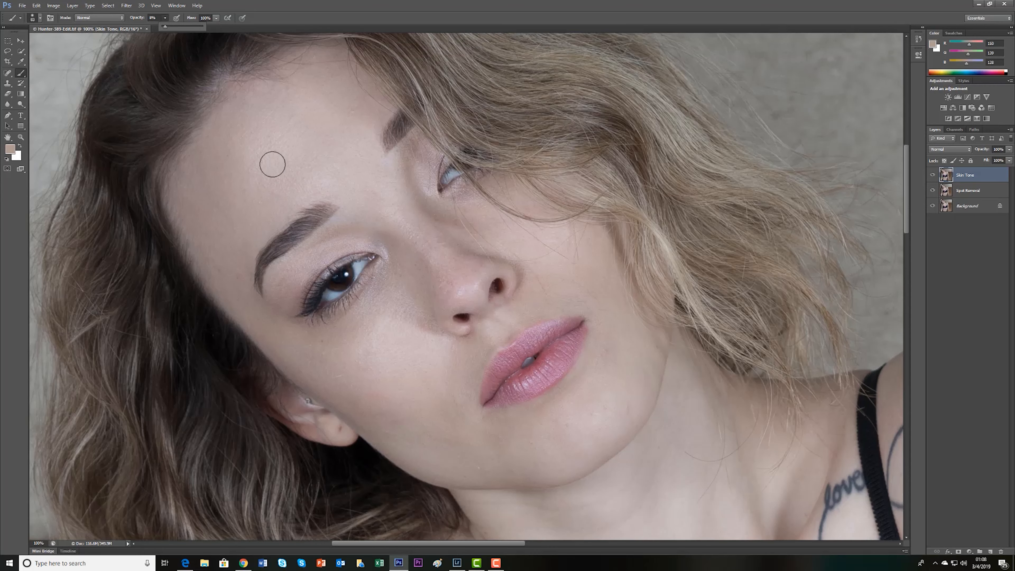
scroll(272, 164, up, 2)
click(40, 18)
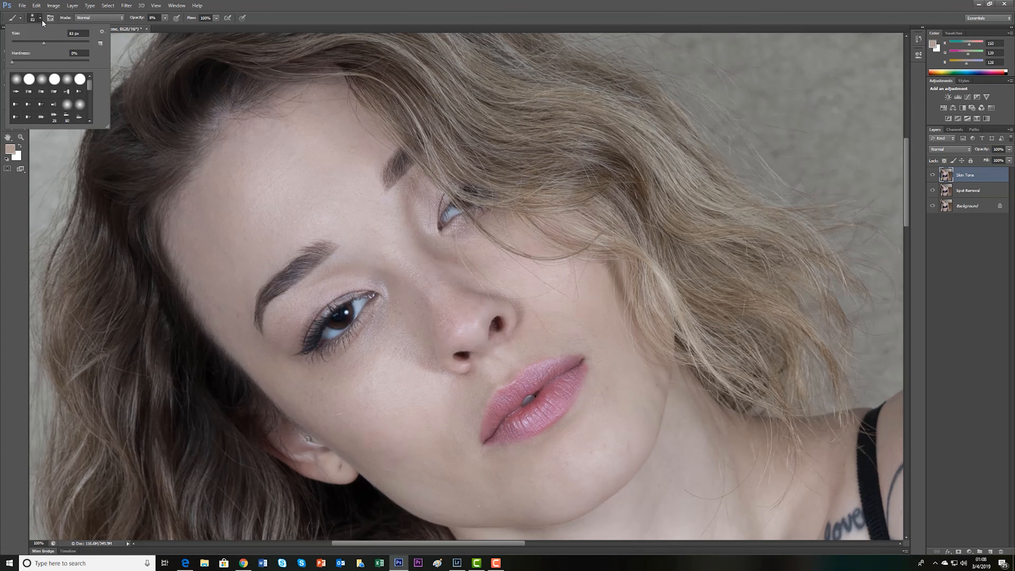
click(40, 44)
key(Return)
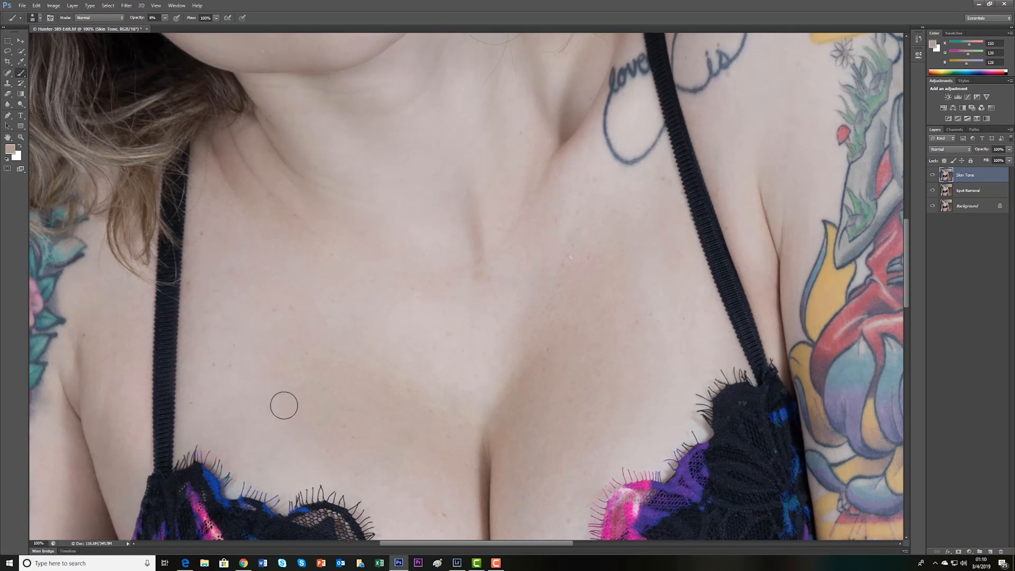
Examine the skin tone on the chest, arms and abdomen up close, and view the whole portrait
scroll(284, 404, down, 5)
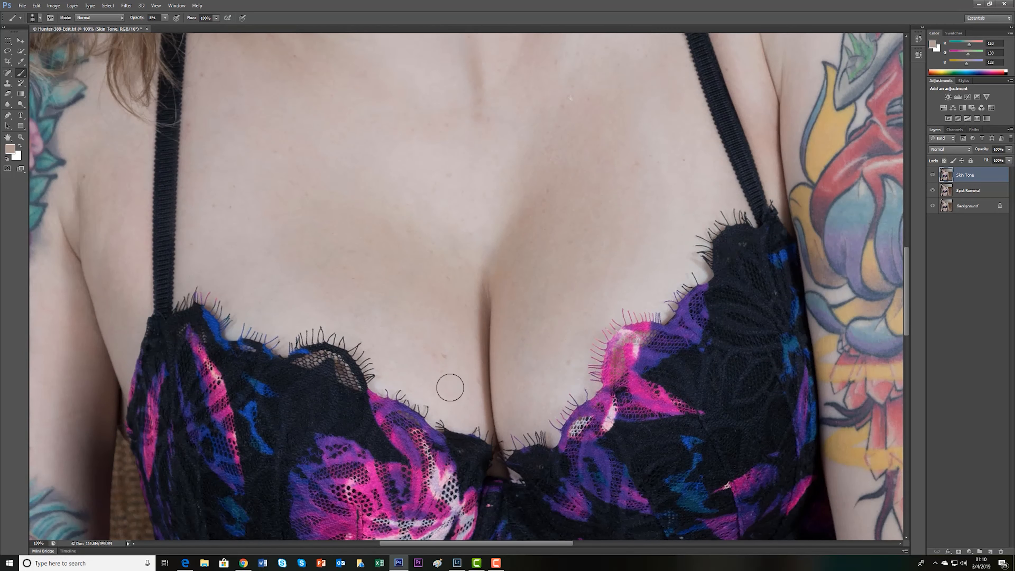
drag(460, 543, 417, 543)
scroll(630, 430, down, 7)
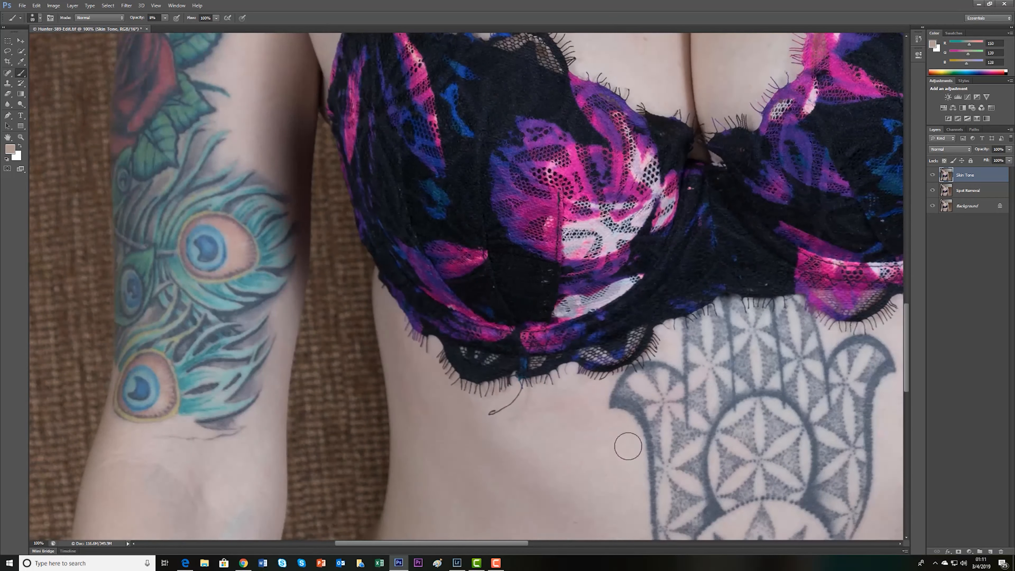
scroll(630, 430, down, 7)
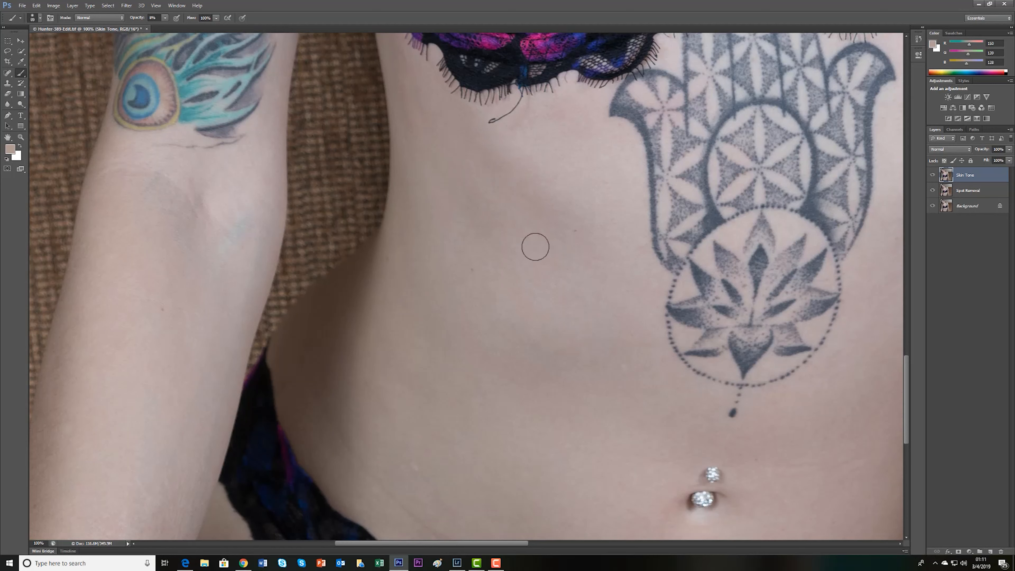
scroll(606, 401, down, 4)
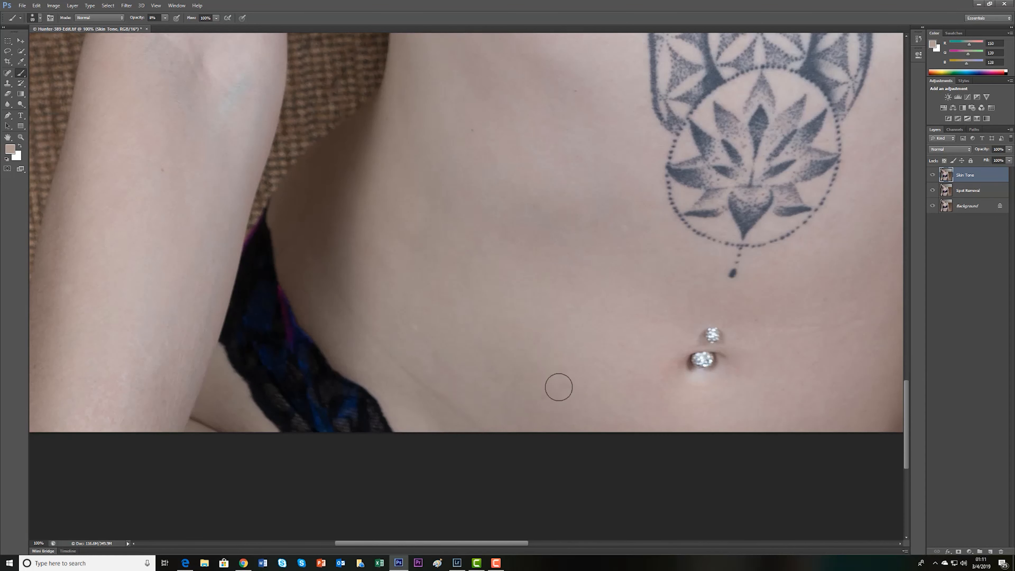
drag(438, 543, 498, 543)
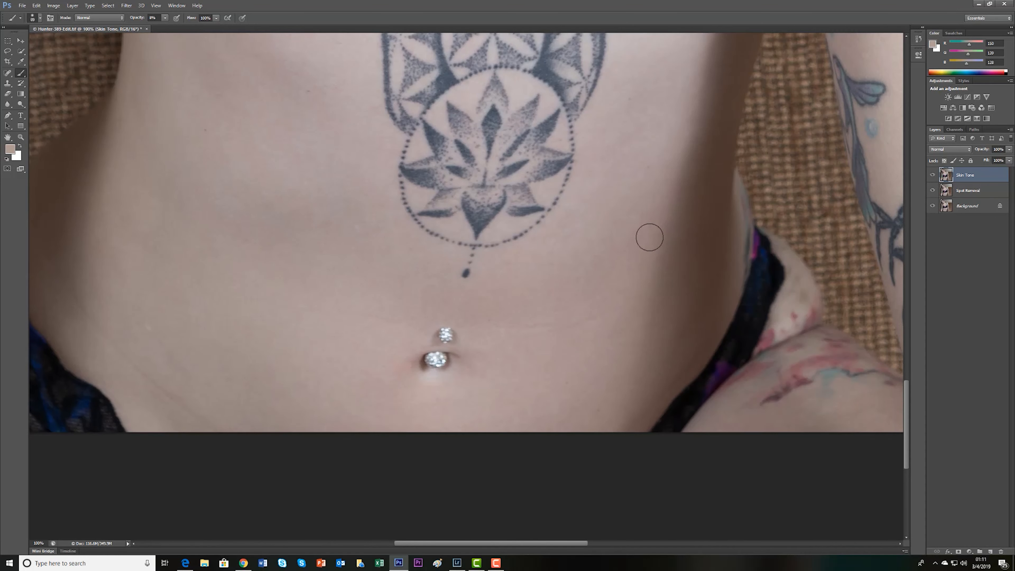
key(ctrl+minus)
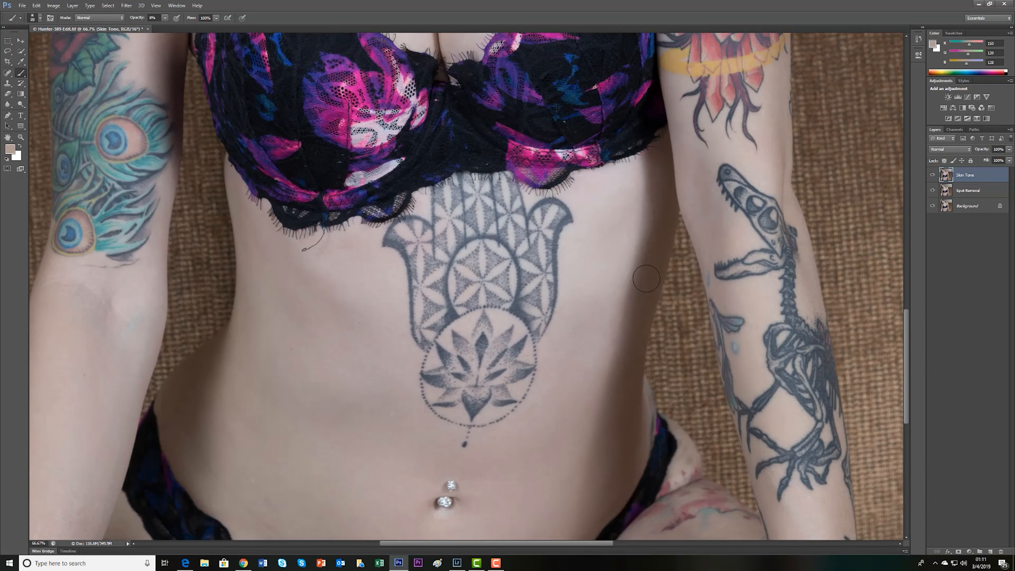
key(ctrl+minus)
key(ctrl+minus)
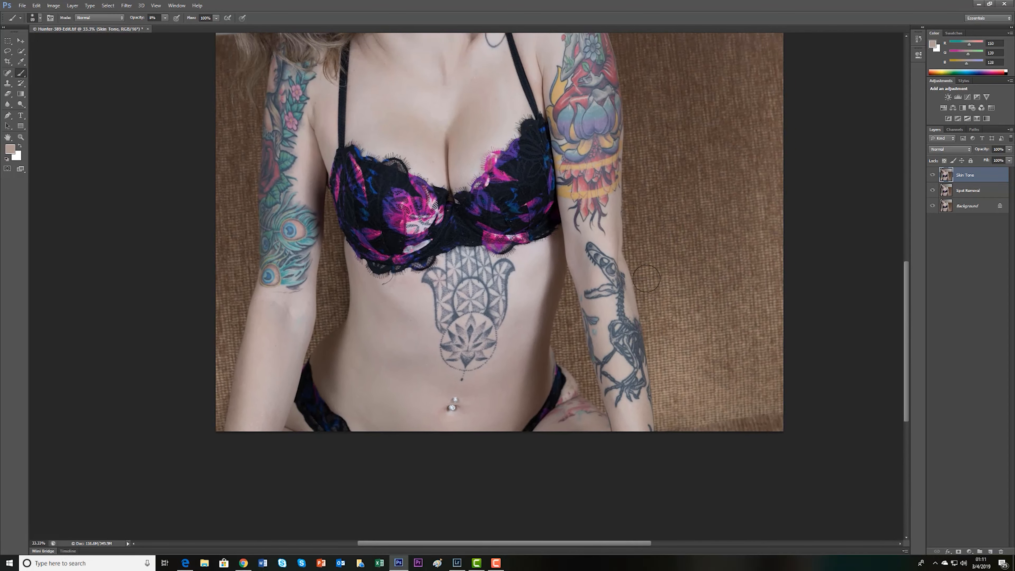
key(ctrl+minus)
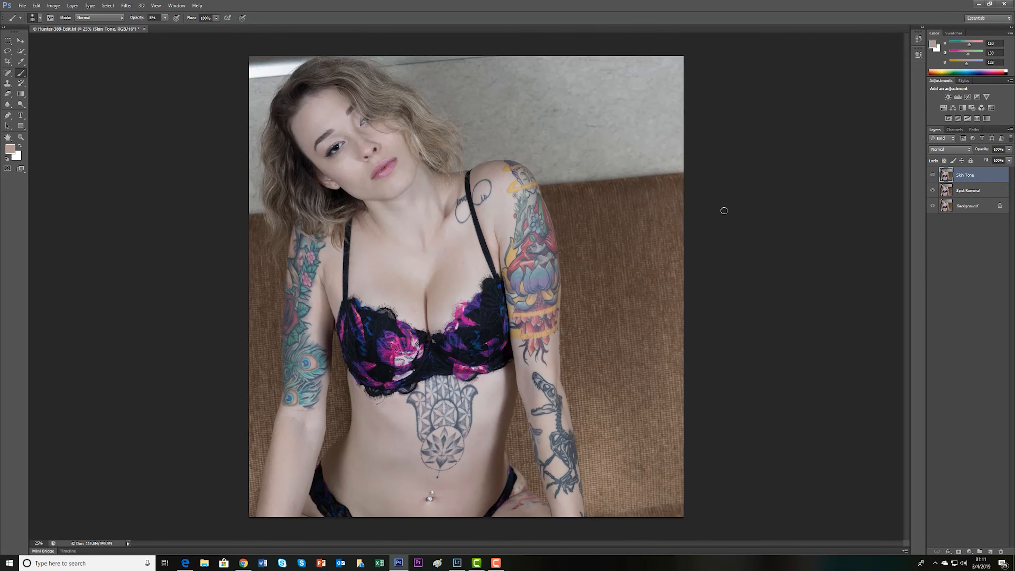
Duplicate the Skin Tone layer as Blur, and duplicate that layer again as Texture
key(ctrl+j)
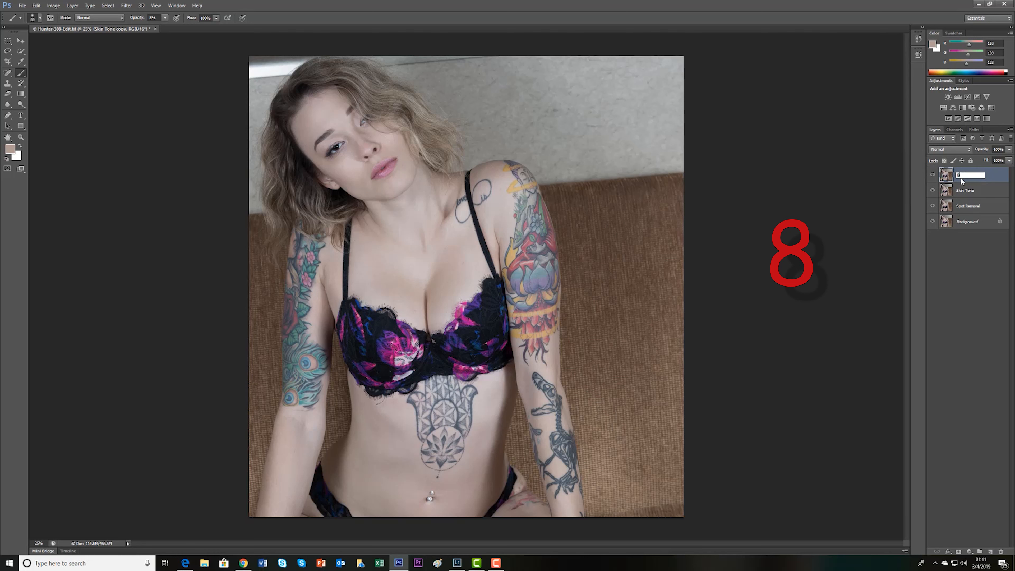
text(lur)
key(Return)
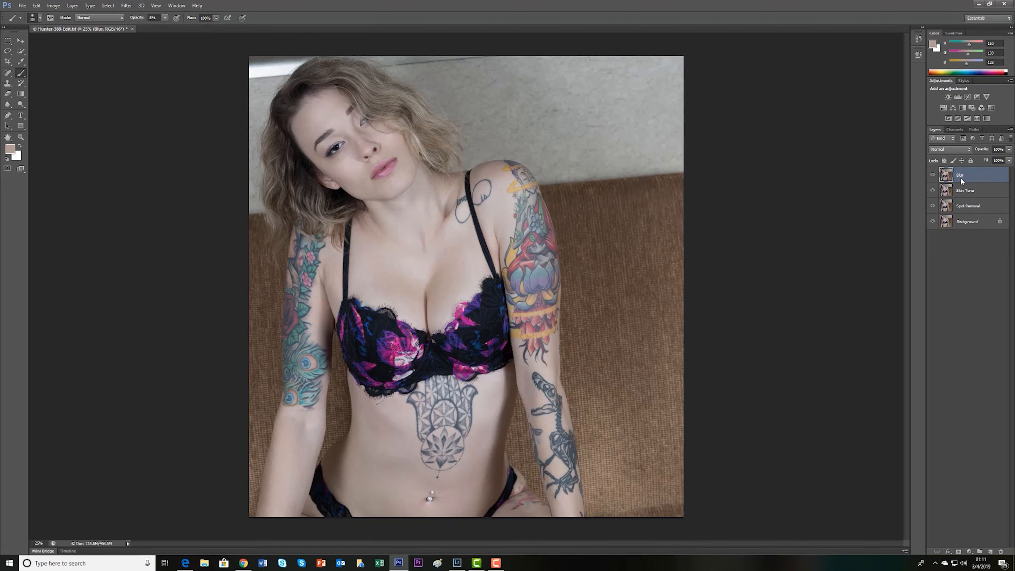
key(ctrl+j)
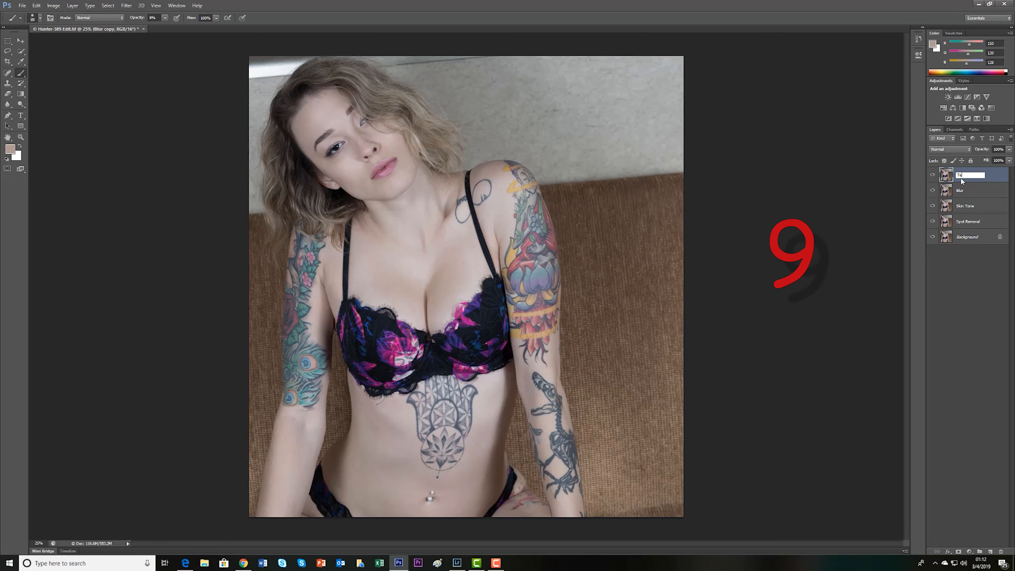
key(Return)
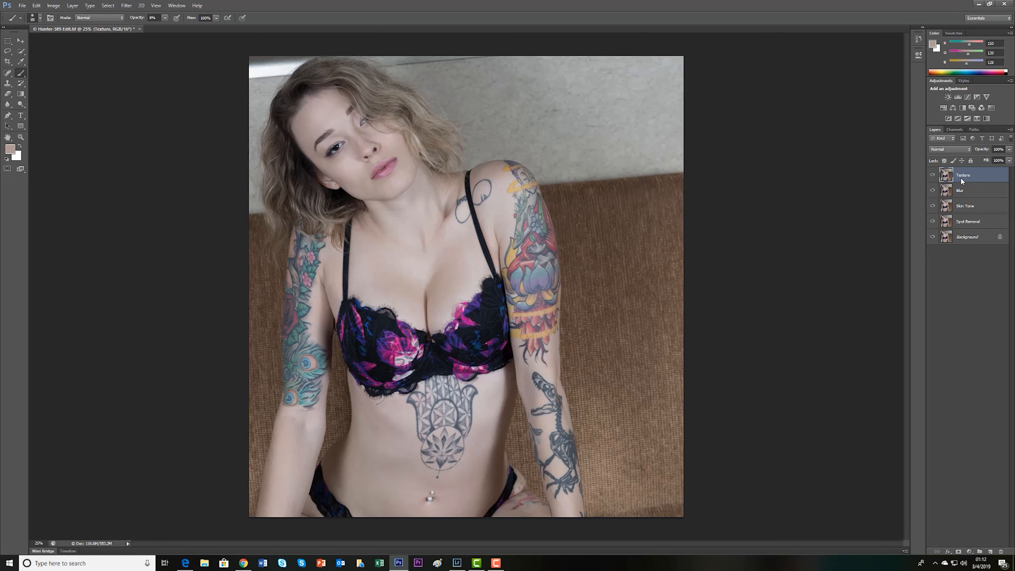
Group the Texture and Blur layers together
shift+click(988, 194)
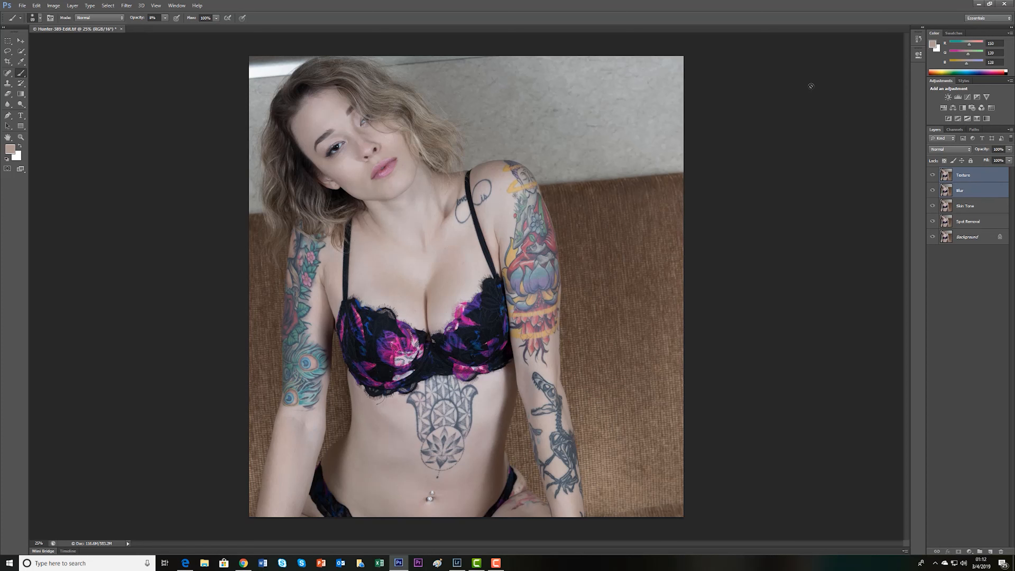
click(72, 5)
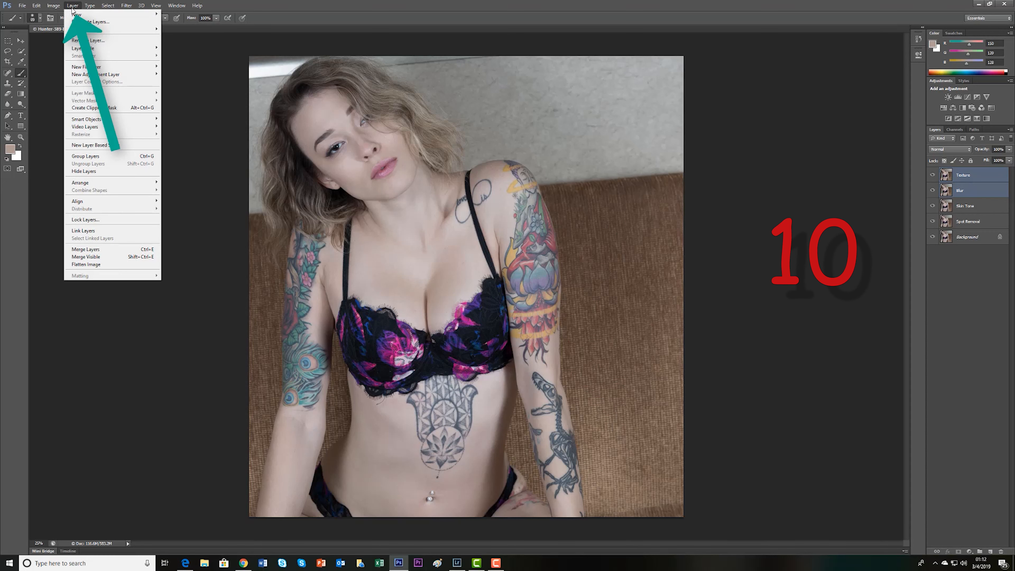
click(89, 157)
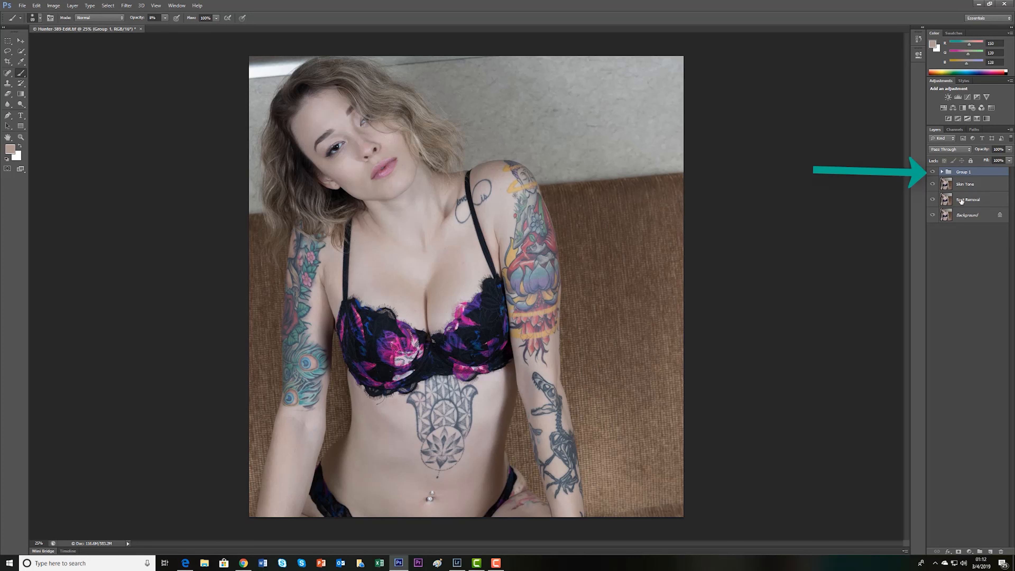